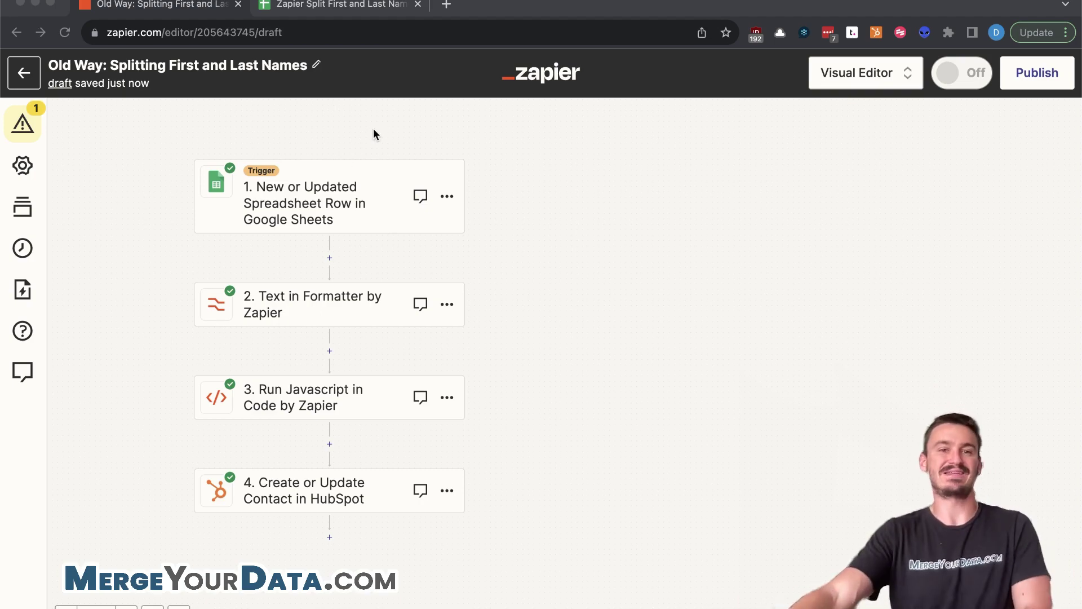
# Switch to the Google Sheets spreadsheet and review the Full Name header and the sample names below it
pyautogui.click(350, 4)
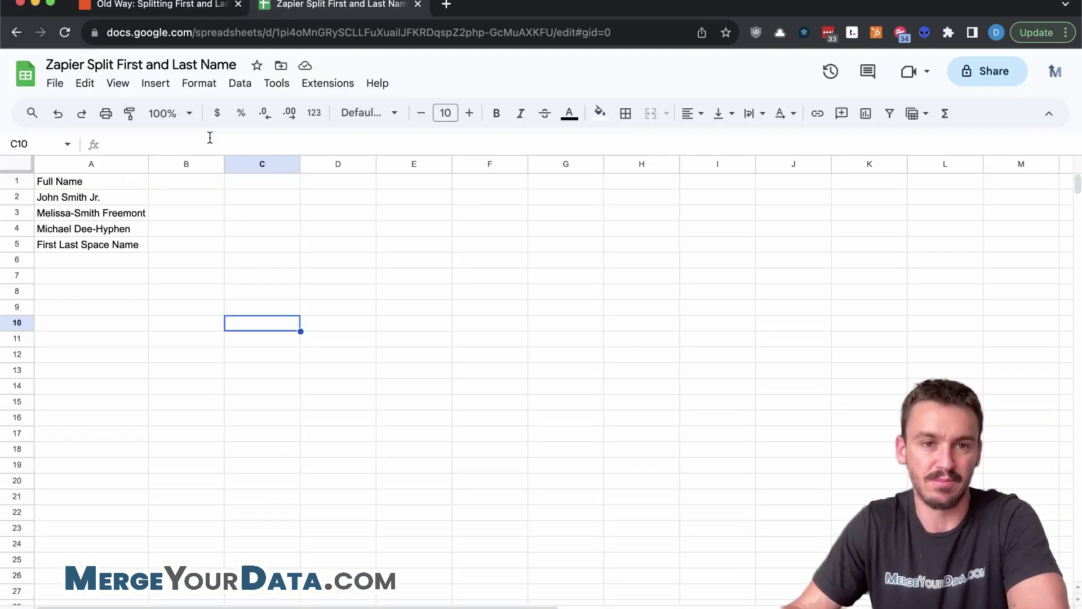
pyautogui.moveTo(103, 193); pyautogui.dragTo(105, 244)
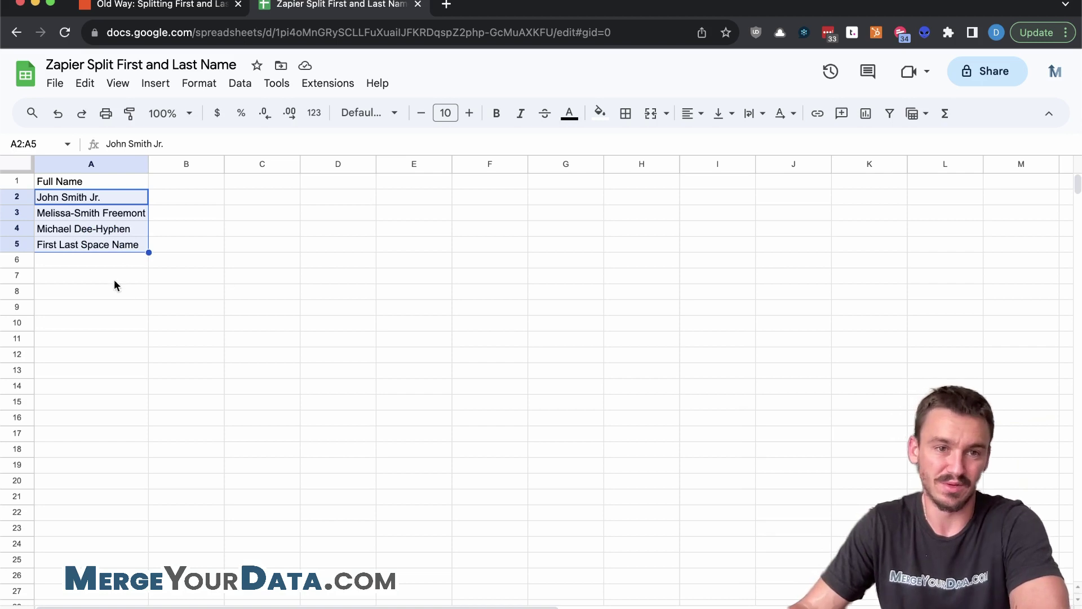
pyautogui.click(96, 182)
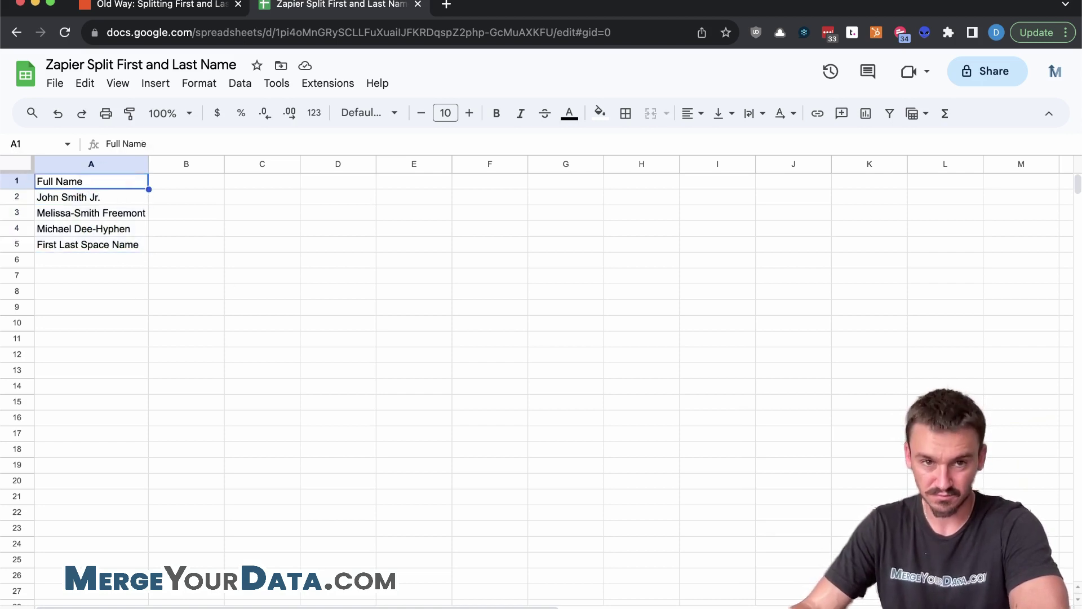
# Return to the Zapier editor and examine the Google Sheets trigger's test record, focusing on the COL$A value
pyautogui.click(141, 11)
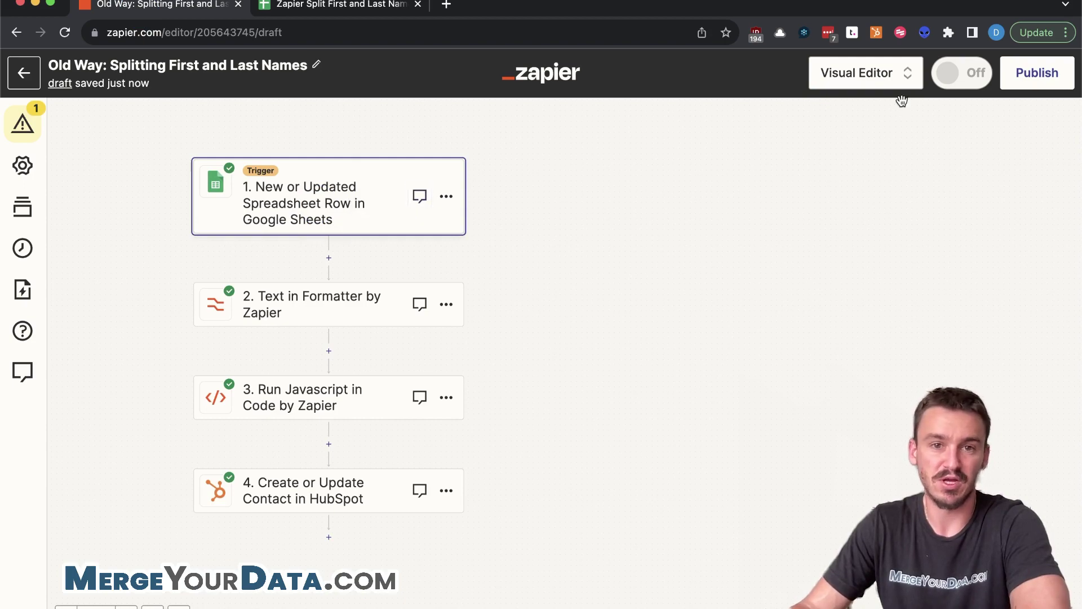
pyautogui.click(337, 218)
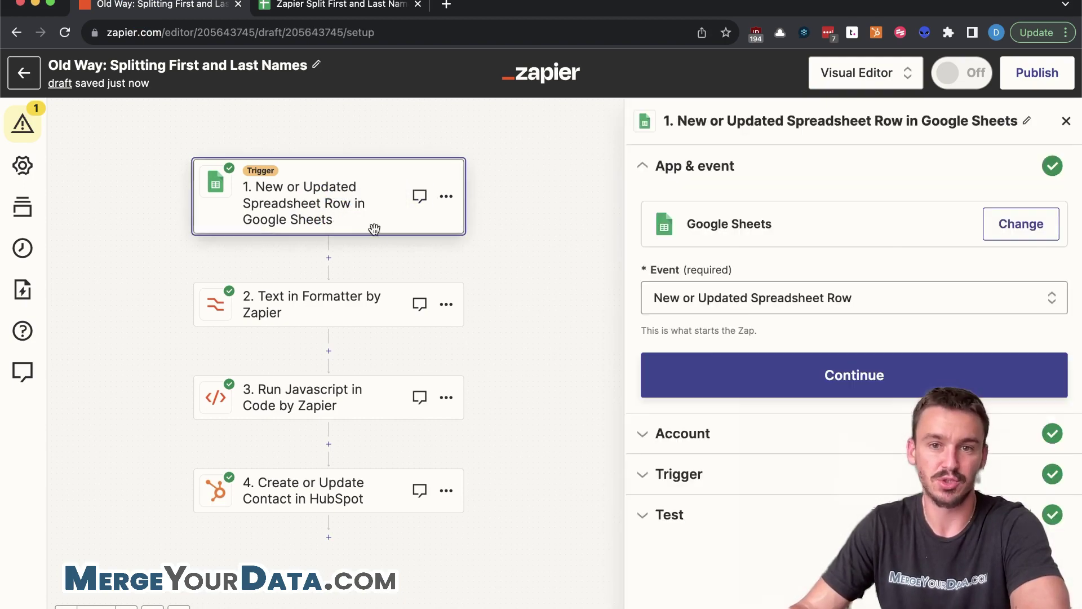
pyautogui.click(720, 387)
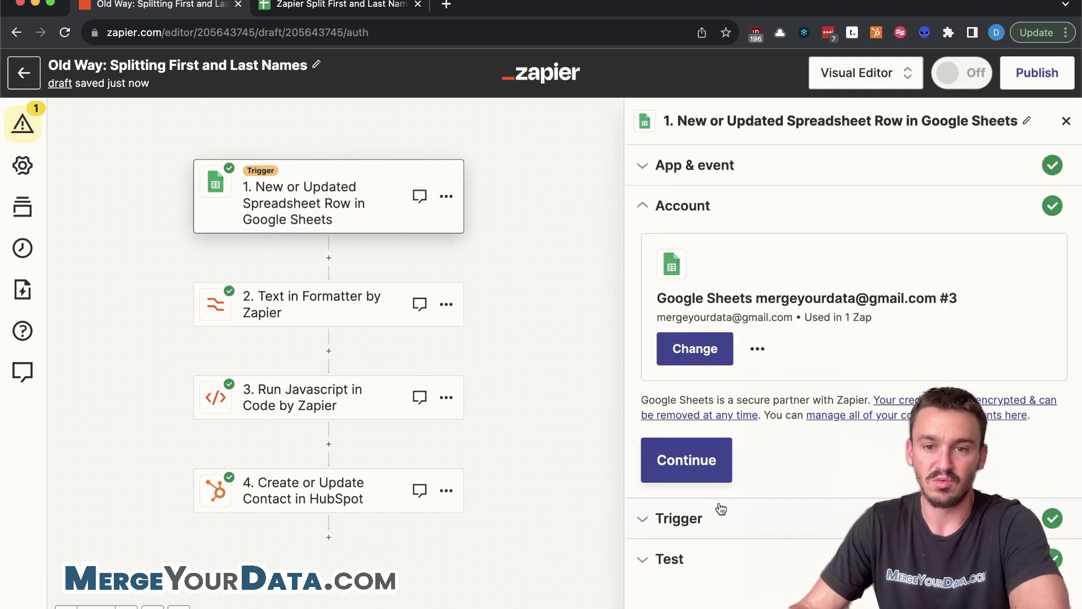
pyautogui.click(684, 559)
pyautogui.scroll(-3, 772, 383)
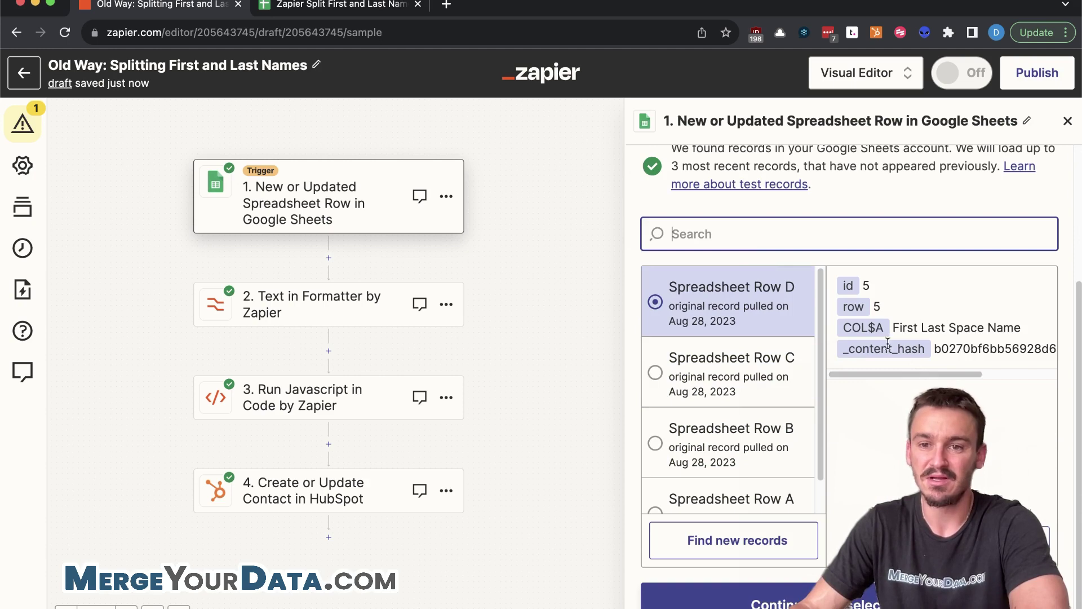
pyautogui.moveTo(893, 327); pyautogui.dragTo(1013, 327)
# Open the Formatter step's action settings and review its Split Text transform, input, separator and segment index
pyautogui.click(389, 317)
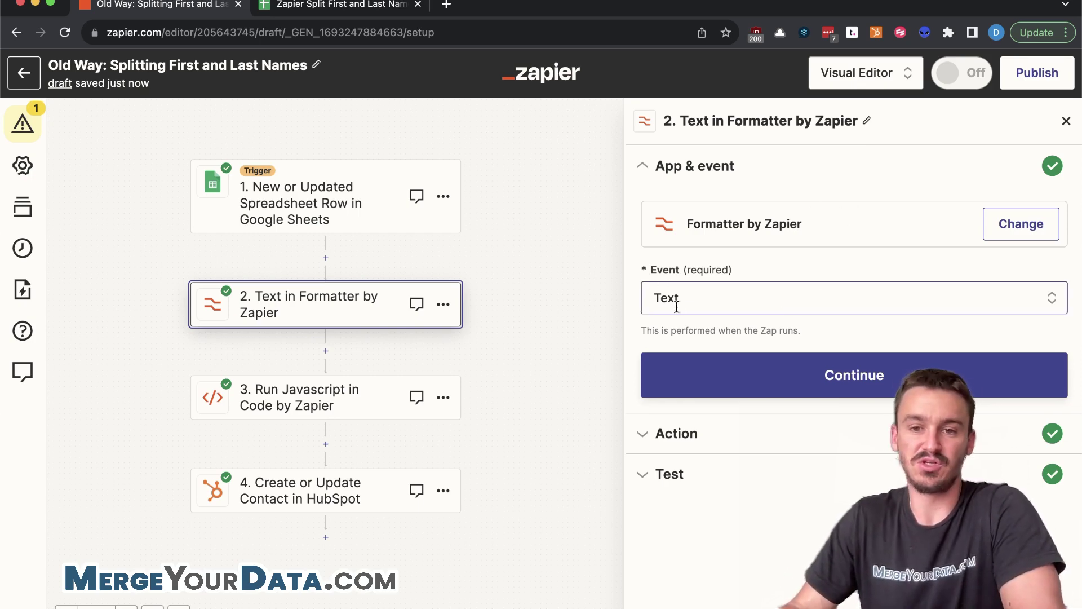
pyautogui.click(717, 364)
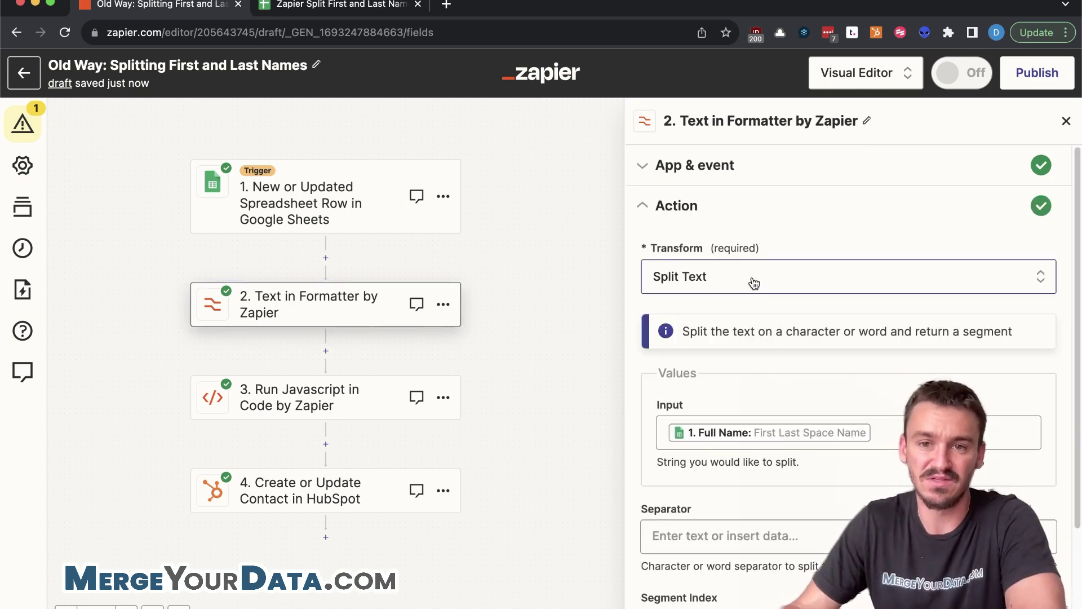
pyautogui.scroll(-2, 754, 283)
pyautogui.scroll(-3, 797, 285)
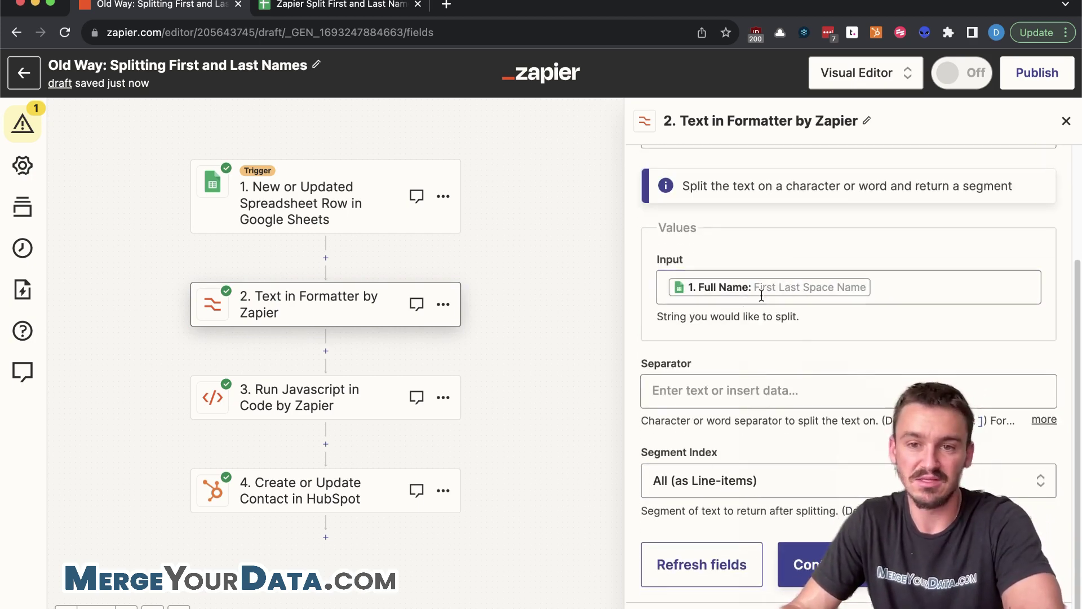
# Retest the Formatter step with the current record, check the split output, and continue to the Run Javascript step
pyautogui.click(803, 564)
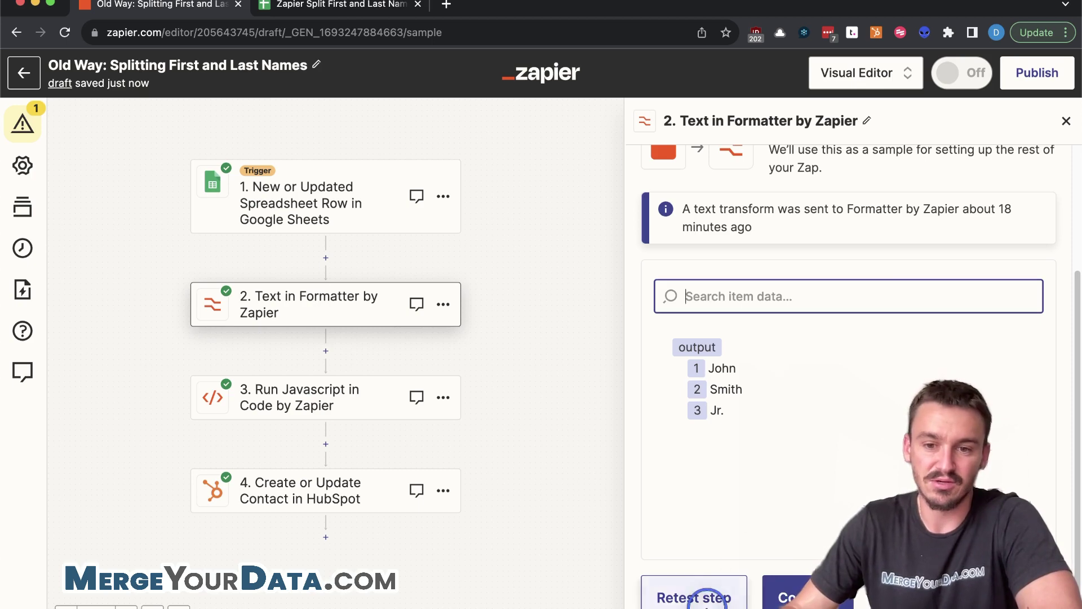
pyautogui.click(667, 593)
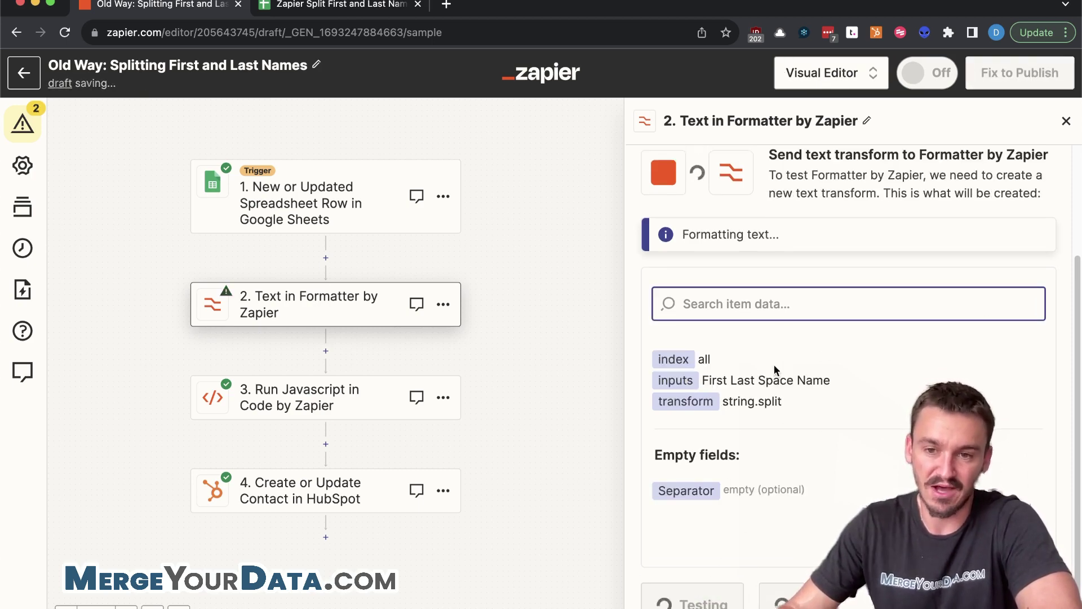
pyautogui.scroll(-3, 766, 465)
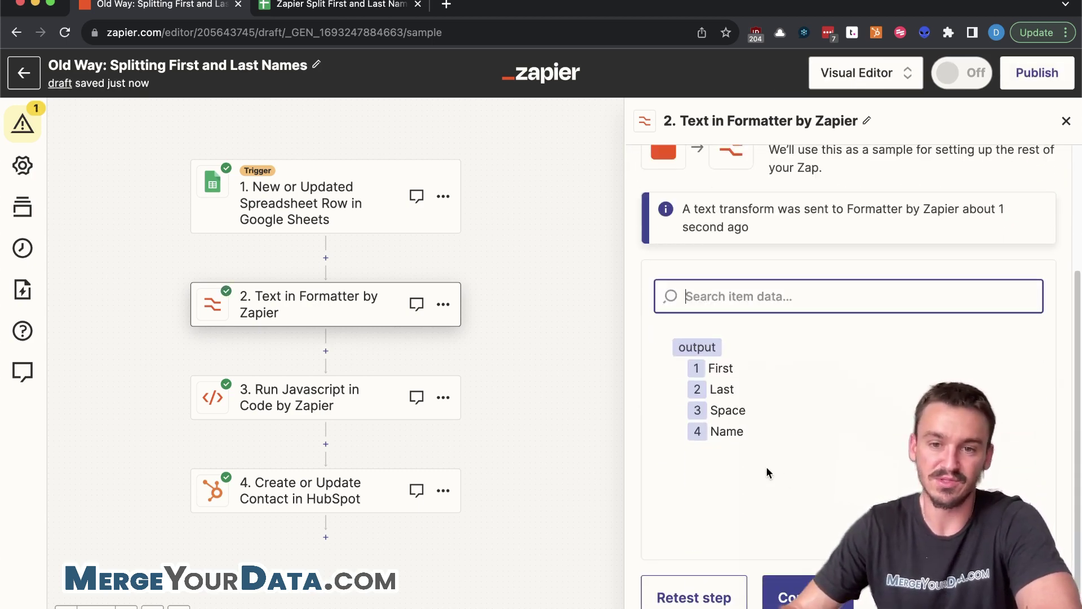
pyautogui.moveTo(781, 436); pyautogui.dragTo(695, 370)
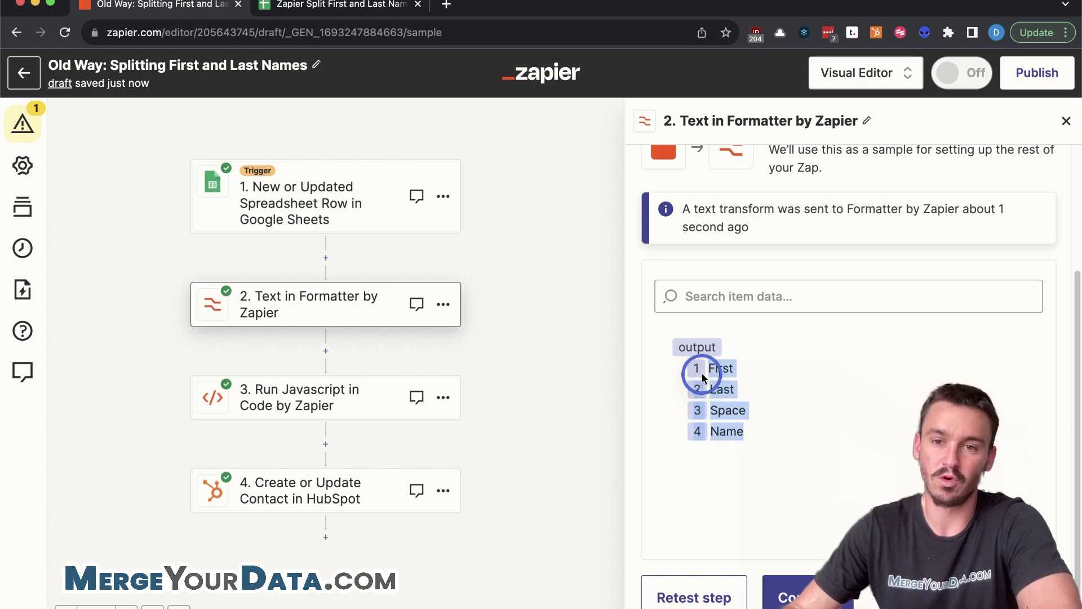
pyautogui.click(789, 593)
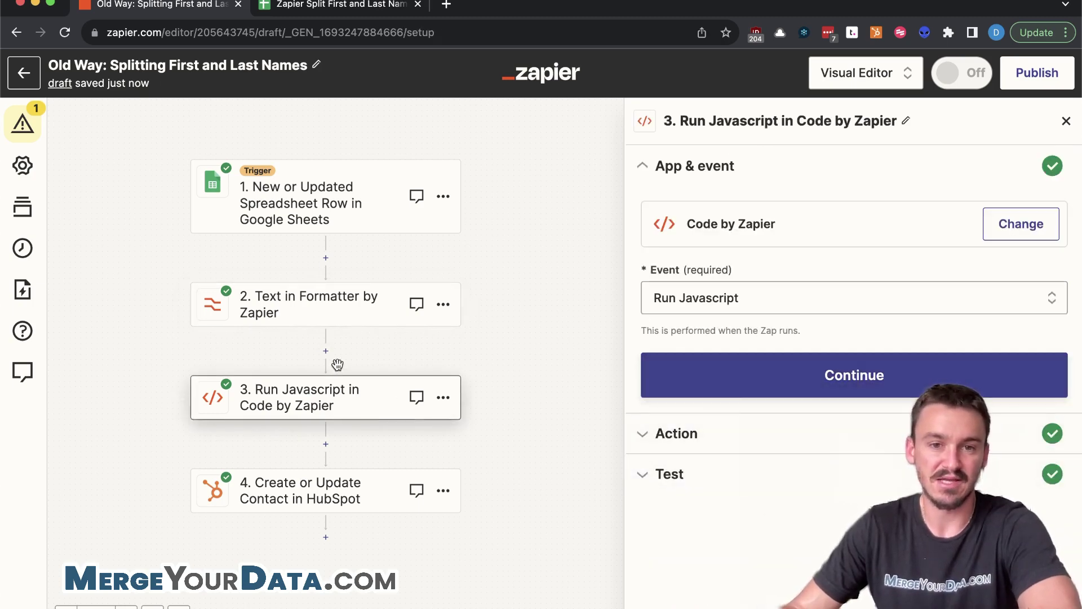
# Open the HubSpot contact step's action settings and inspect which Formatter fields are available to insert into Contact Email
pyautogui.scroll(-1, 323, 355)
pyautogui.scroll(-4, 321, 394)
pyautogui.scroll(1, 329, 295)
pyautogui.click(333, 285)
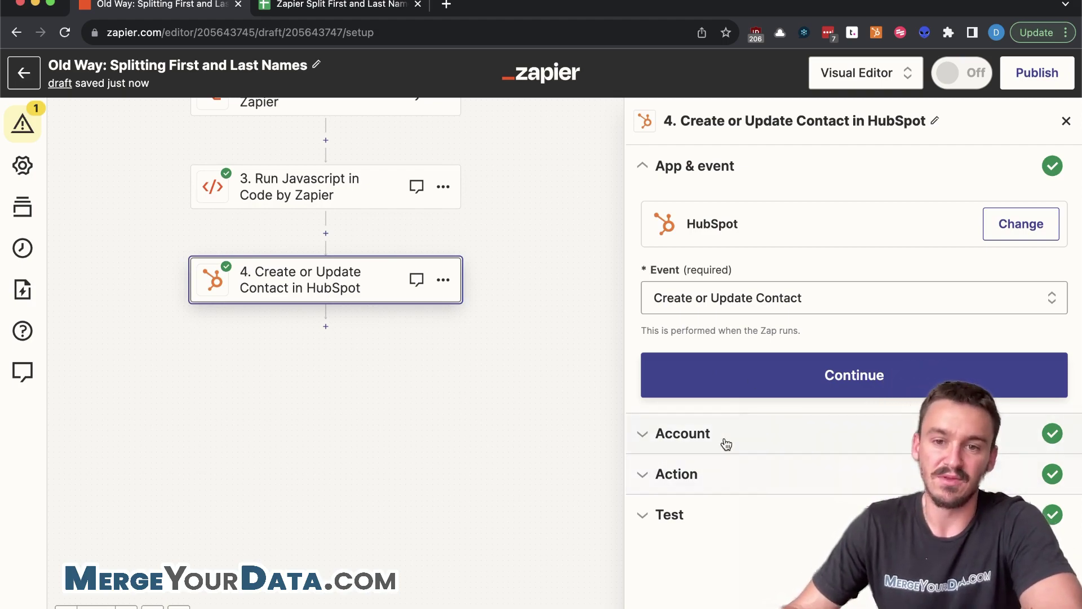
pyautogui.click(728, 472)
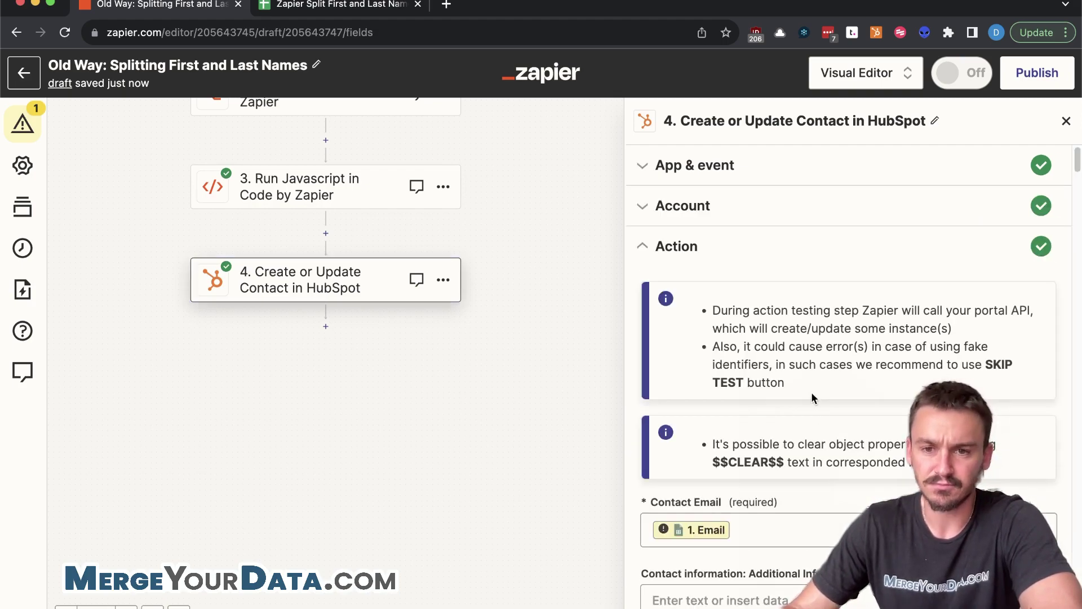
pyautogui.scroll(-3, 808, 399)
pyautogui.click(756, 271)
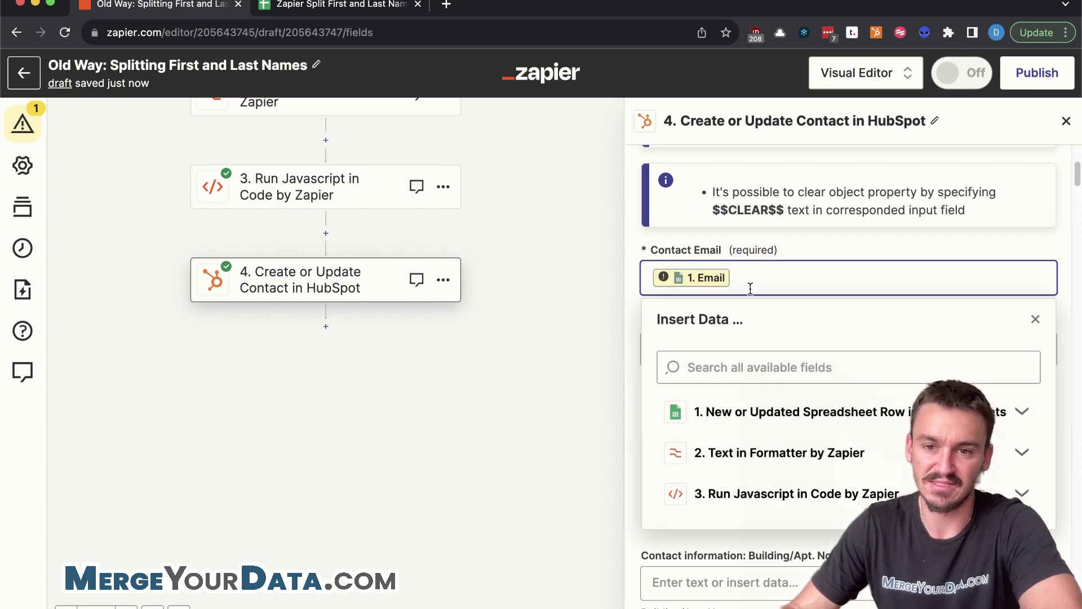
pyautogui.click(738, 452)
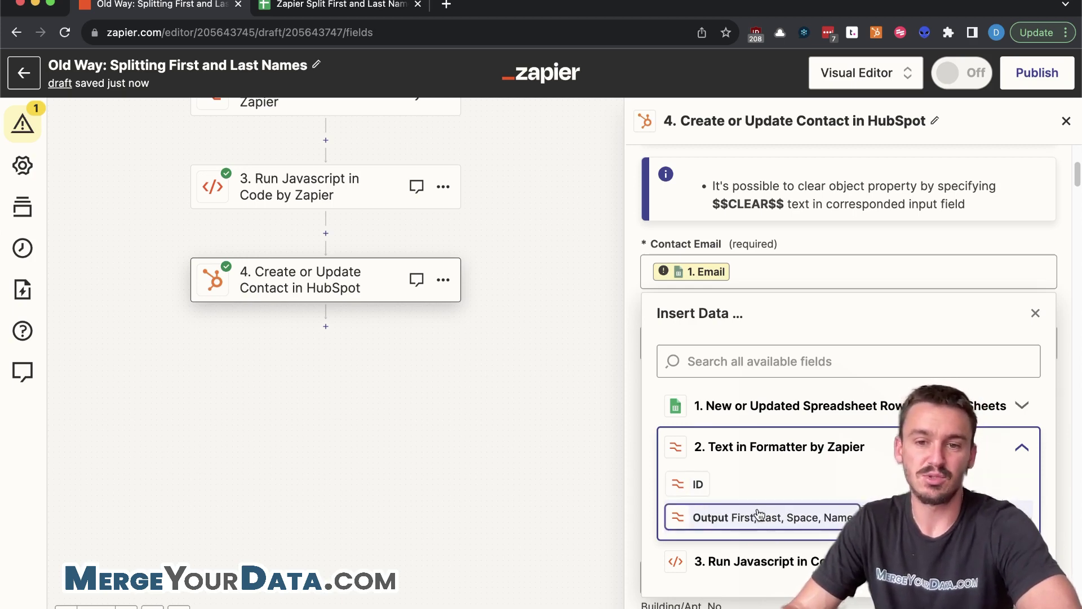
pyautogui.click(752, 282)
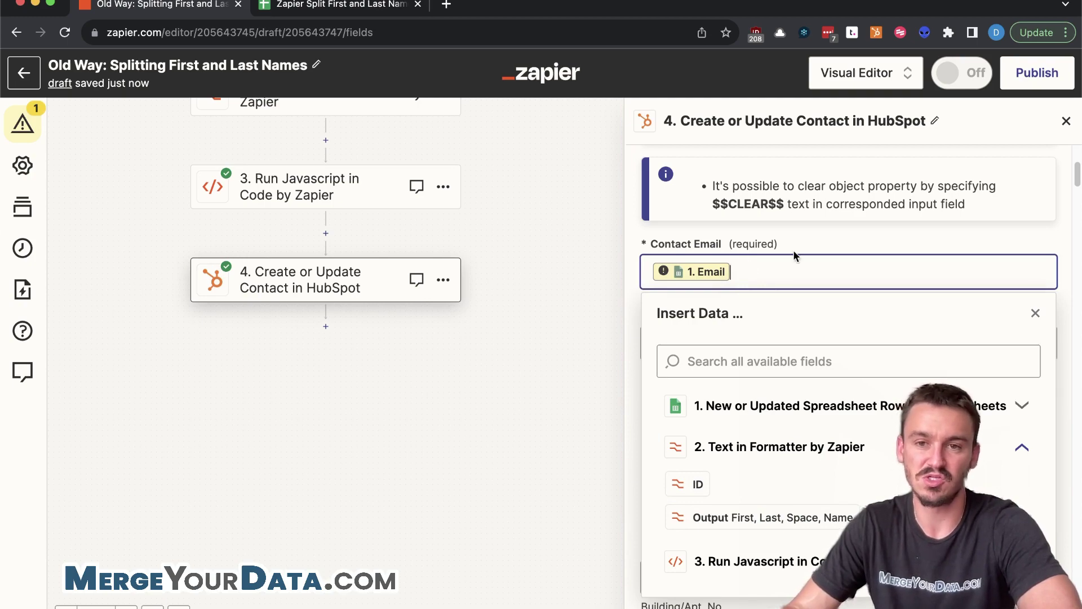
pyautogui.click(815, 275)
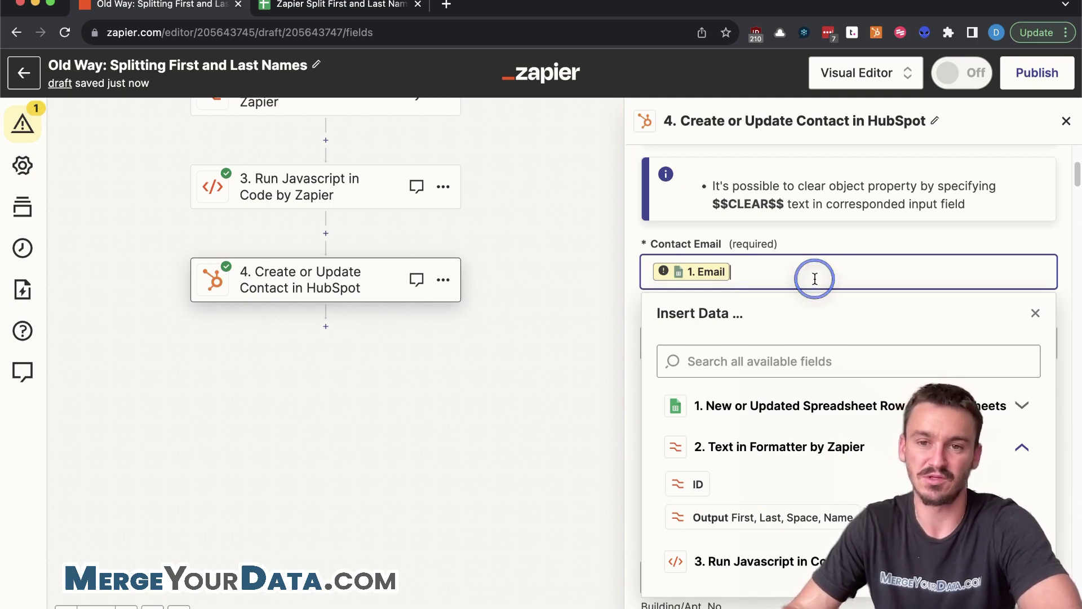
pyautogui.click(1026, 315)
# Search the HubSpot action fields for "first name" and check the mapping of the contact's First Name field
pyautogui.scroll(-3, 733, 375)
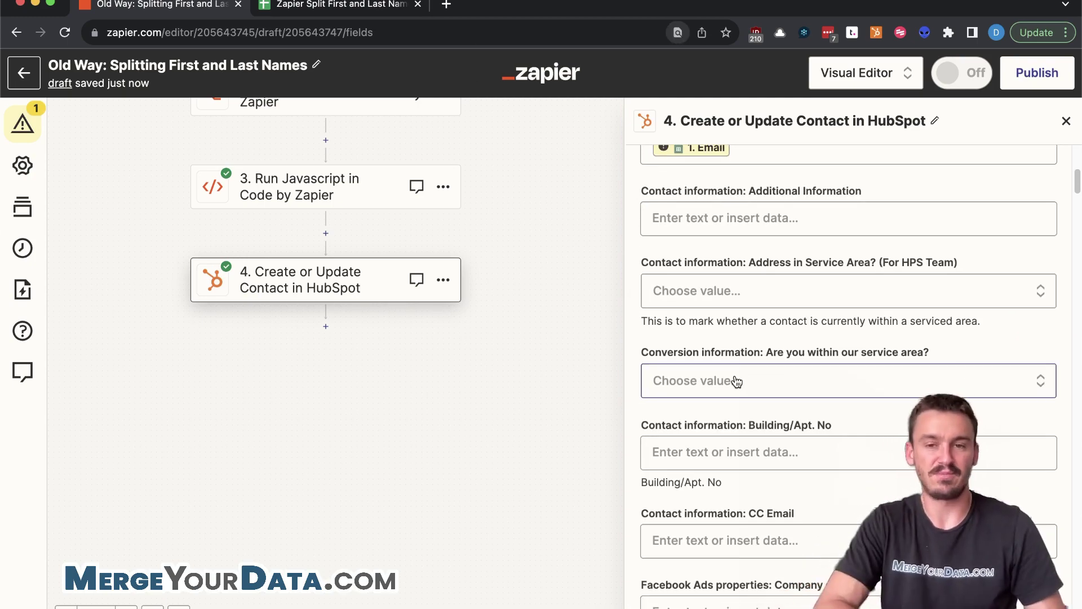
pyautogui.press('super+f')
pyautogui.write('first name')
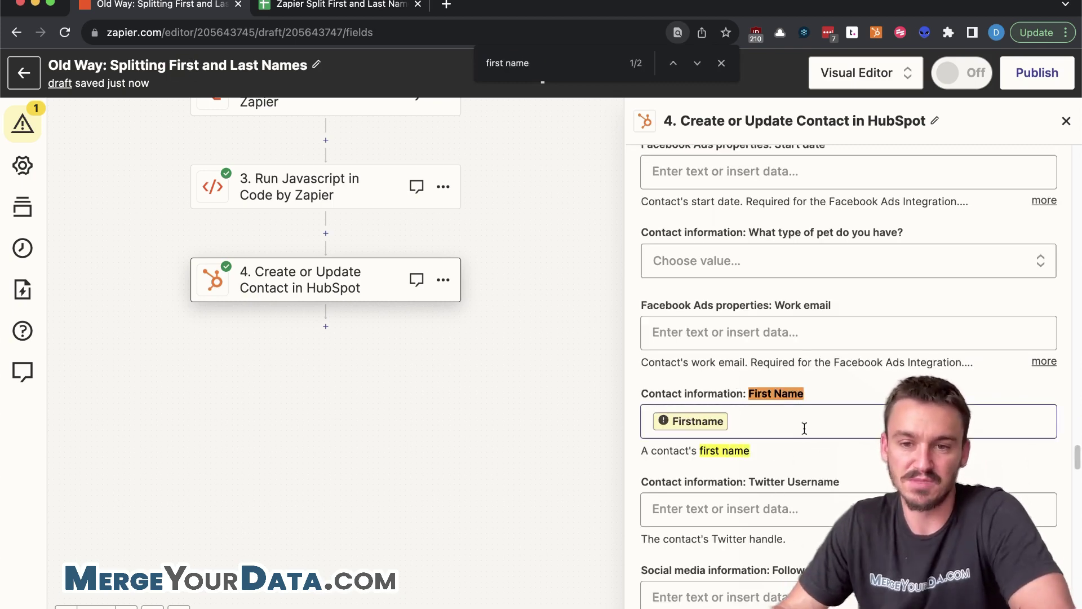
pyautogui.scroll(-1, 795, 436)
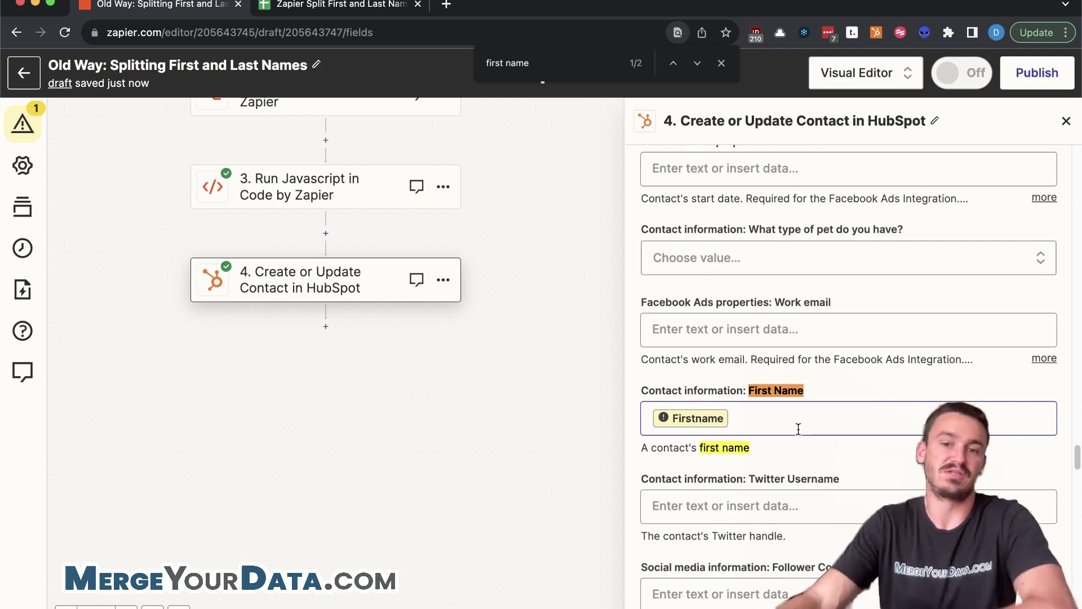
# Widen the step details pane, open the Run Javascript step's action settings, and review its input data and code
pyautogui.rightClick(615, 326)
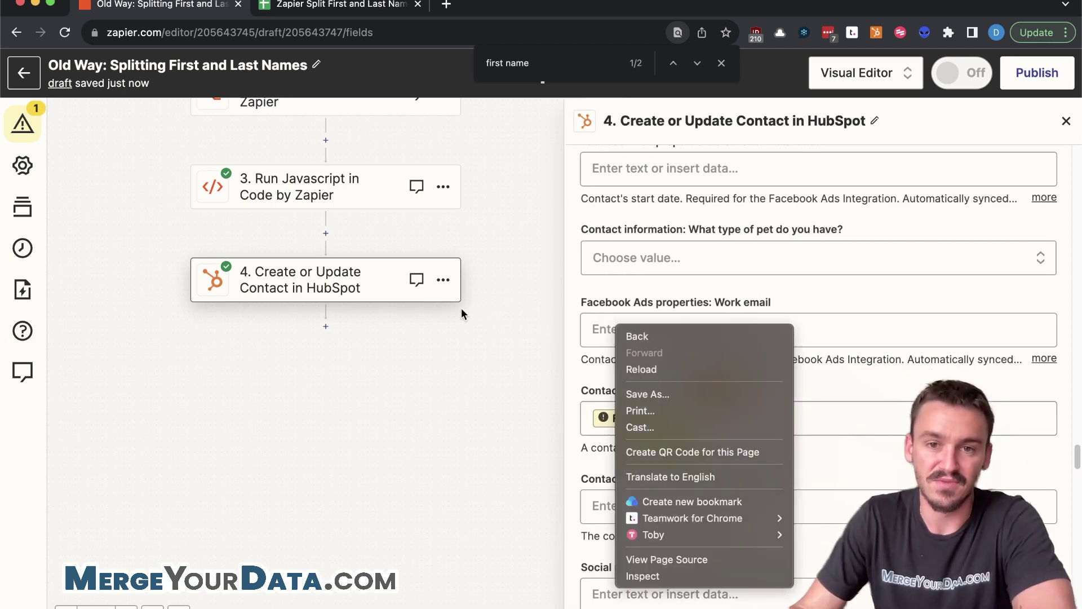
pyautogui.click(472, 300)
pyautogui.scroll(5, 278, 283)
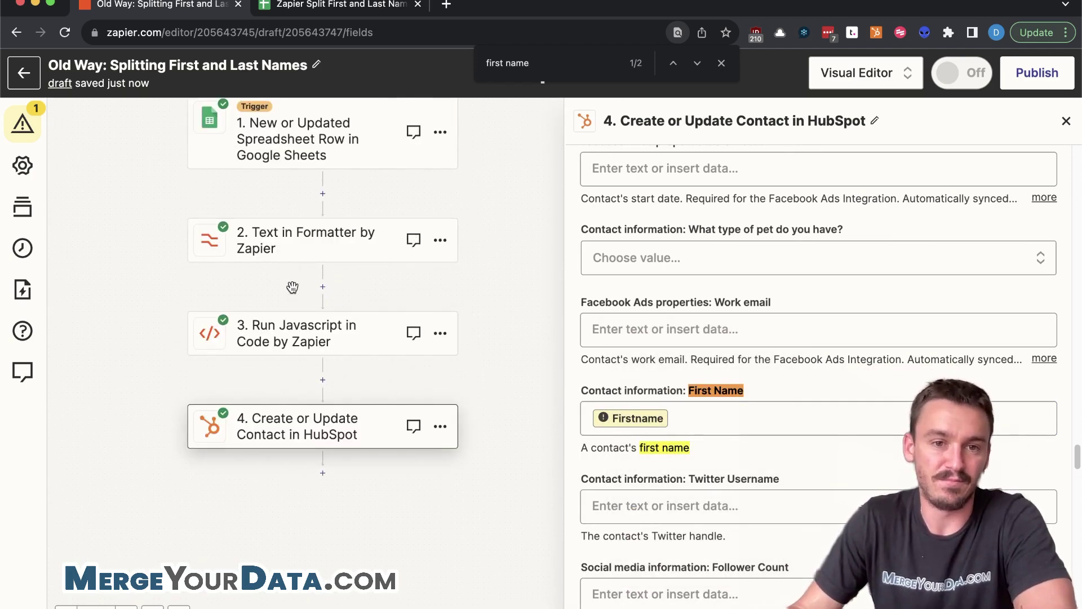
pyautogui.click(277, 345)
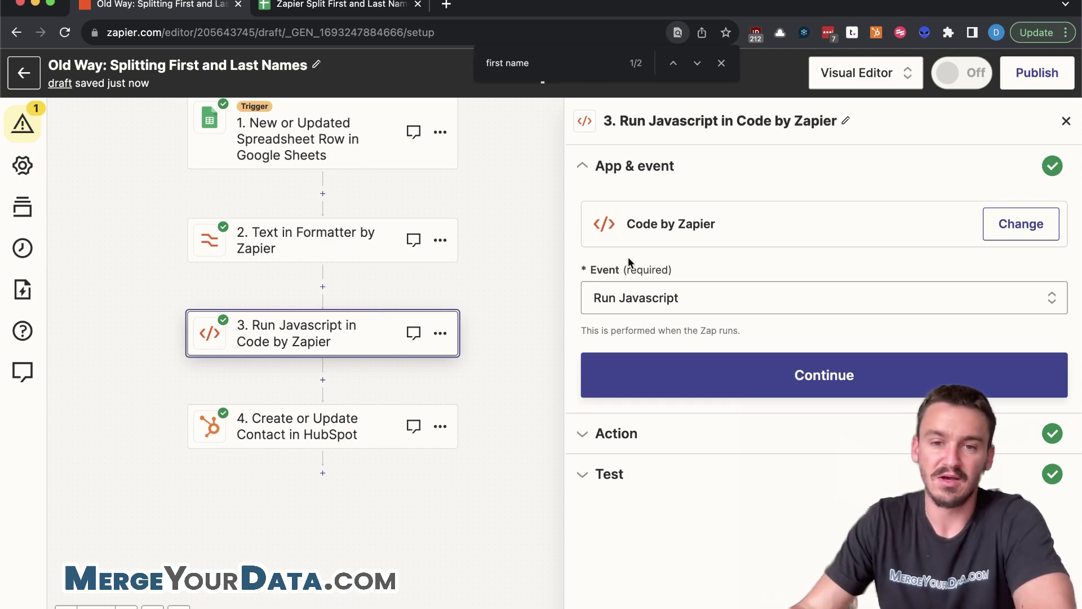
pyautogui.click(737, 373)
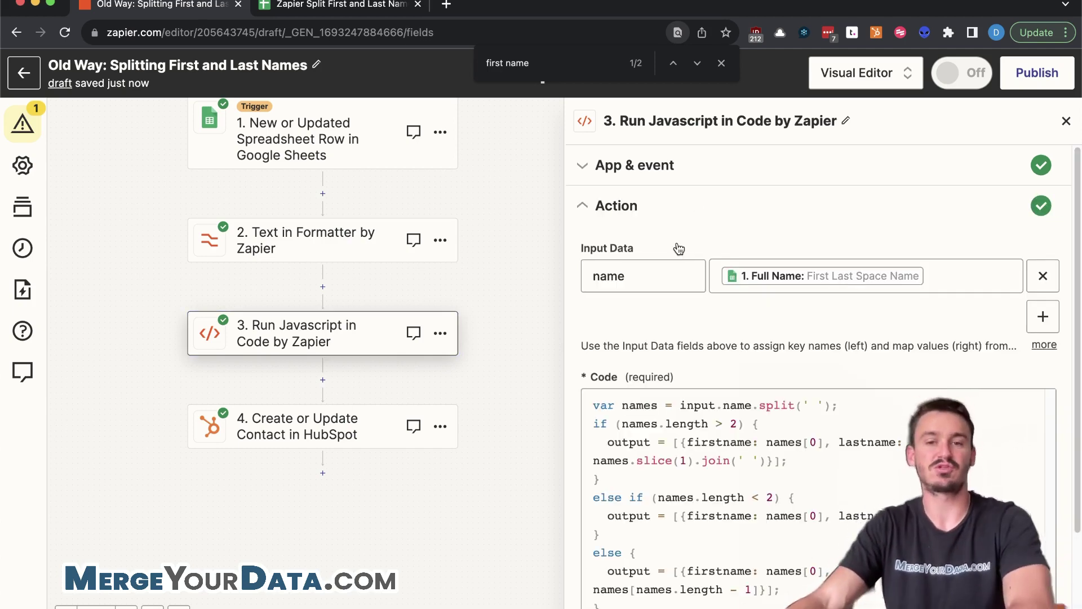
pyautogui.scroll(-1, 788, 456)
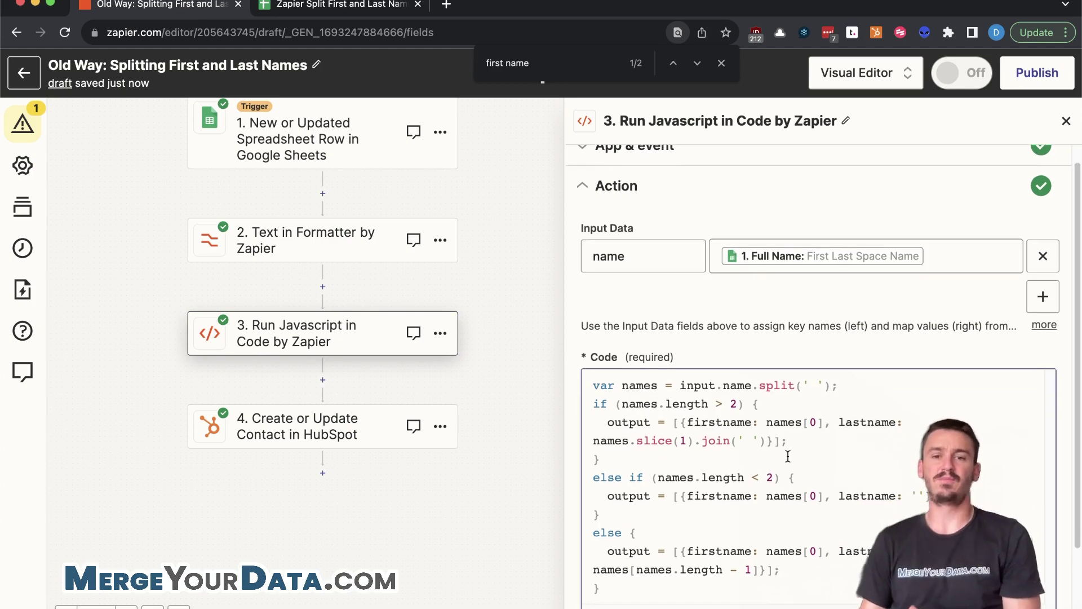
pyautogui.scroll(-1, 743, 537)
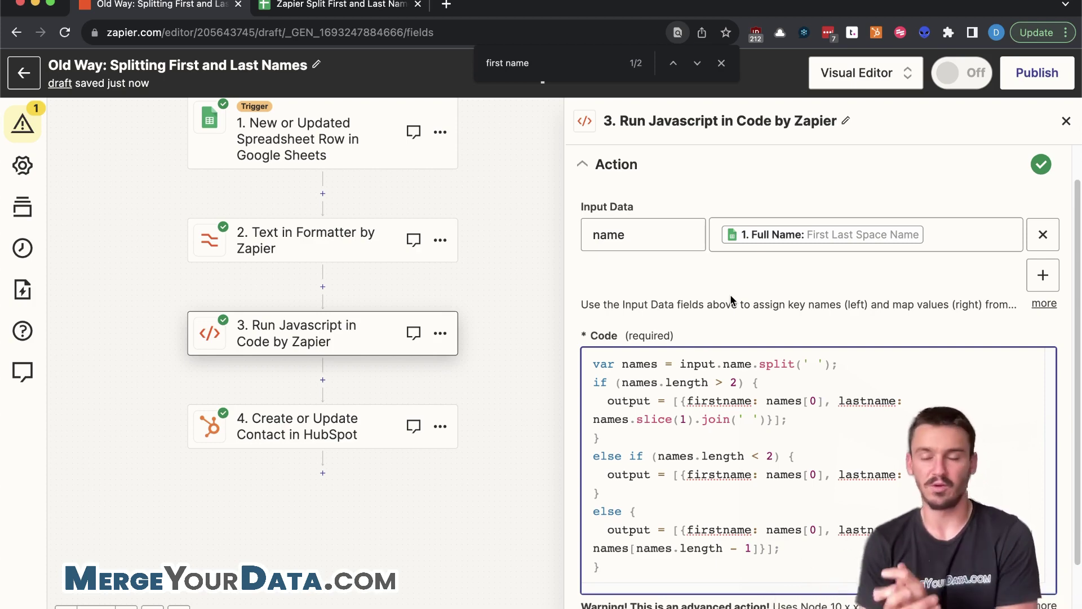
# Examine the "name" input key, its Full Name mapping, and where the code references input.name
pyautogui.click(659, 221)
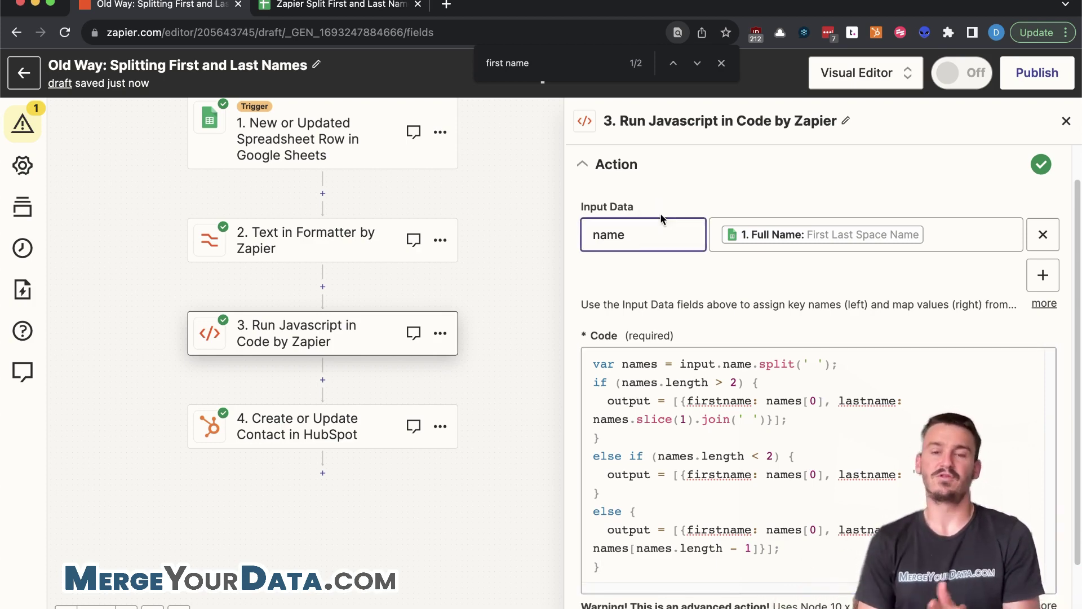
pyautogui.click(634, 238)
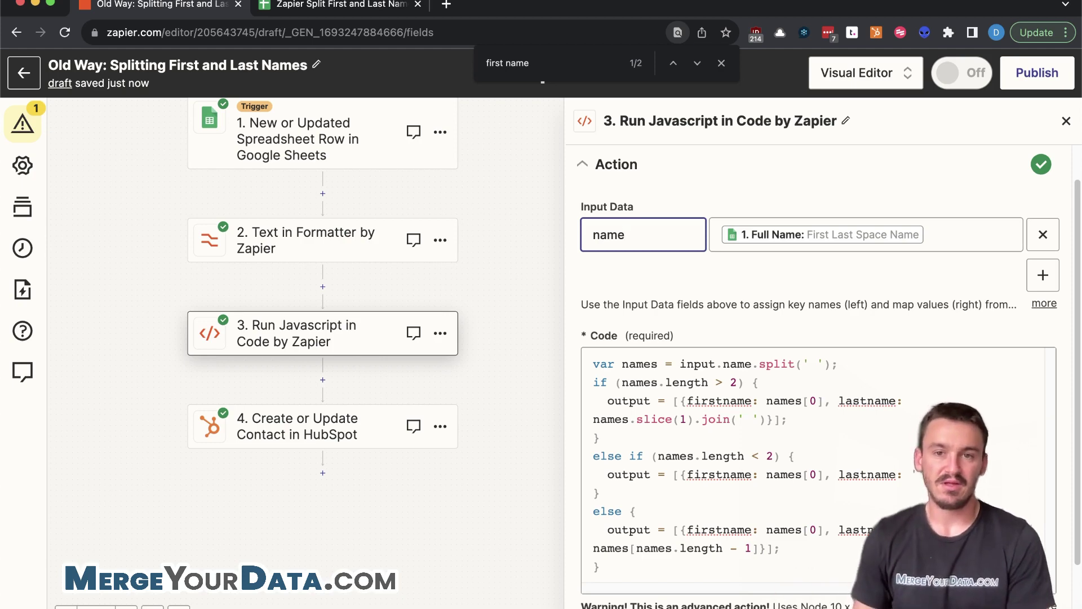
pyautogui.click(937, 234)
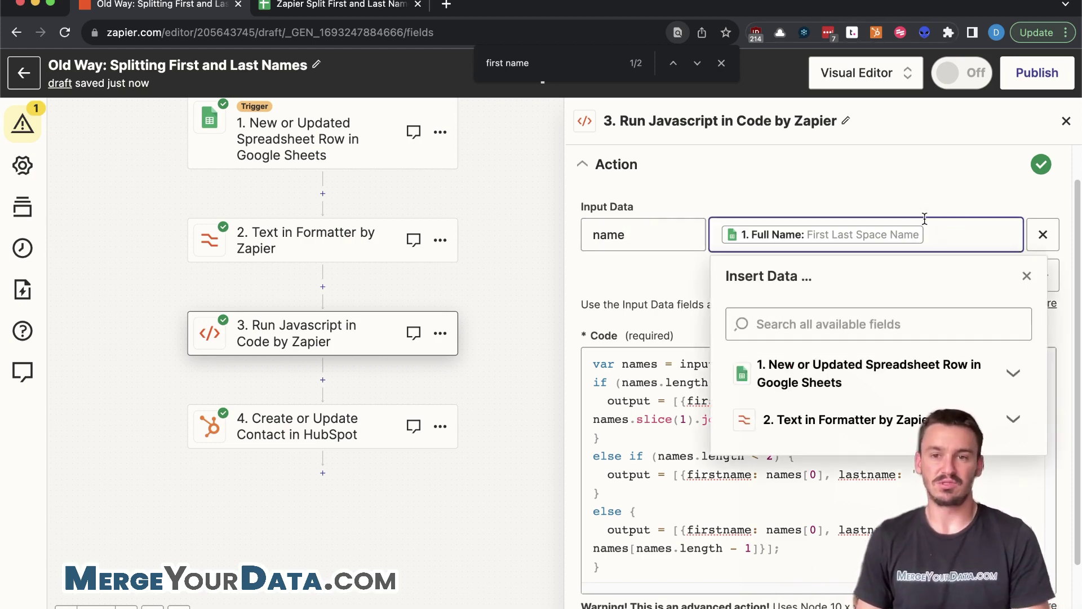
pyautogui.click(628, 236)
pyautogui.doubleClick(610, 235)
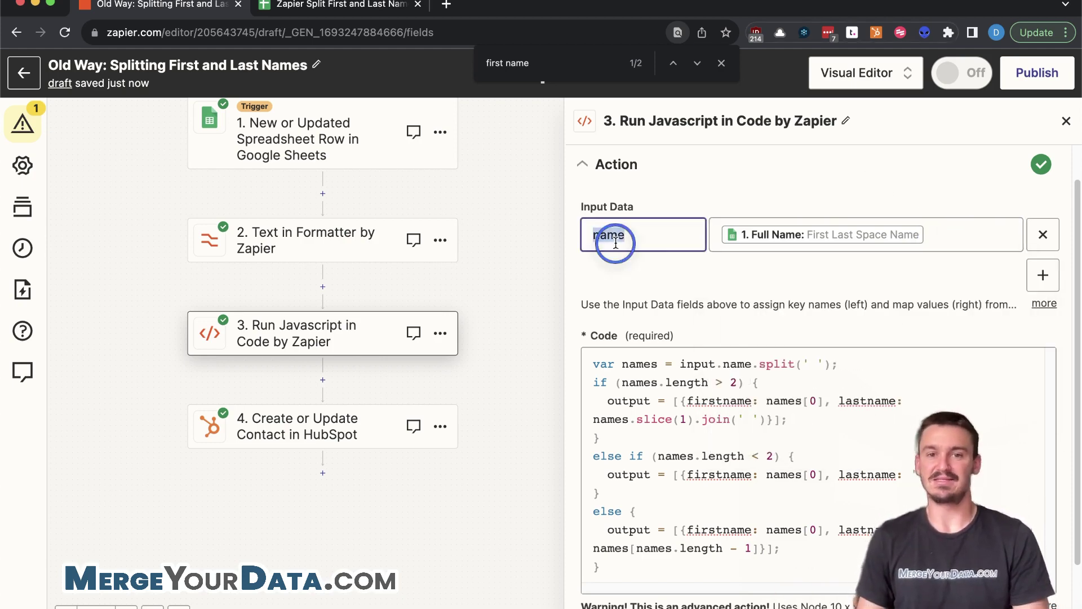
pyautogui.click(744, 363)
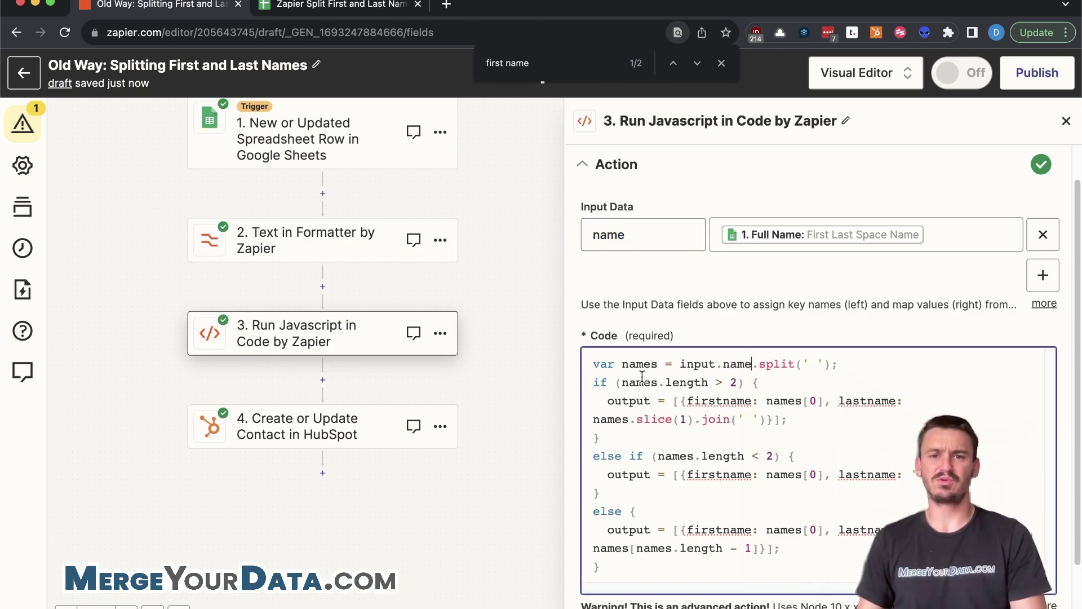
# Examine the code's first line, where the names variable splits input.name at each space, and the condition under it
pyautogui.scroll(-3, 733, 450)
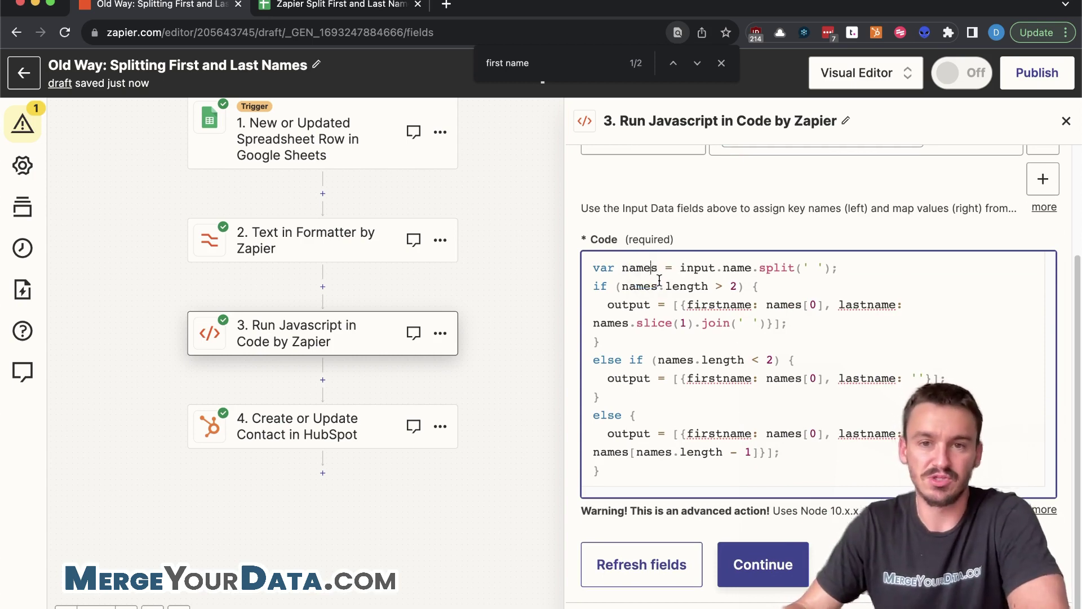
pyautogui.scroll(1, 654, 284)
pyautogui.scroll(1, 654, 287)
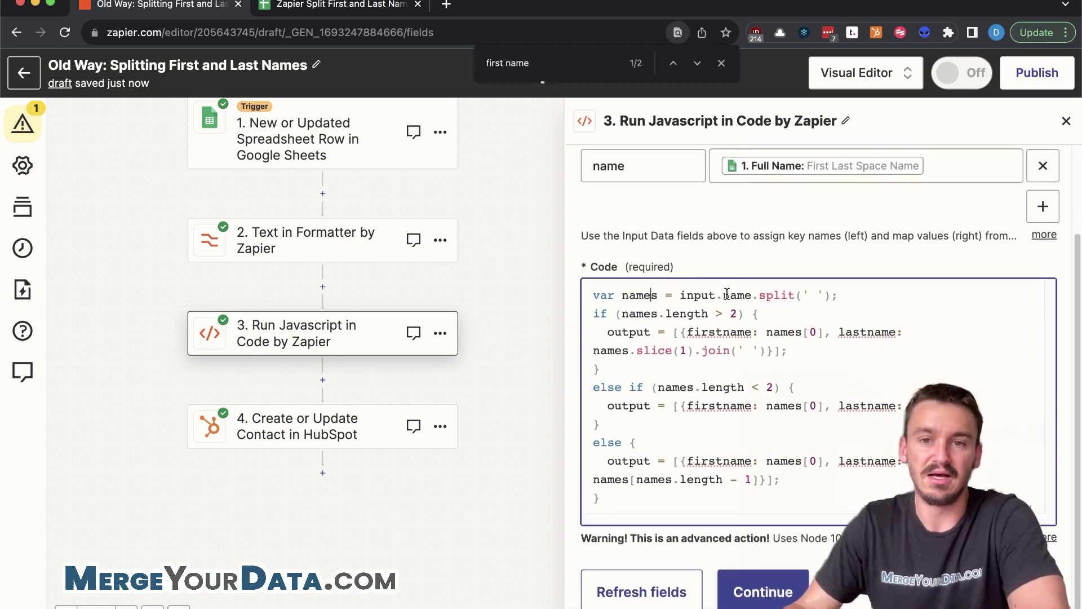
pyautogui.click(750, 295)
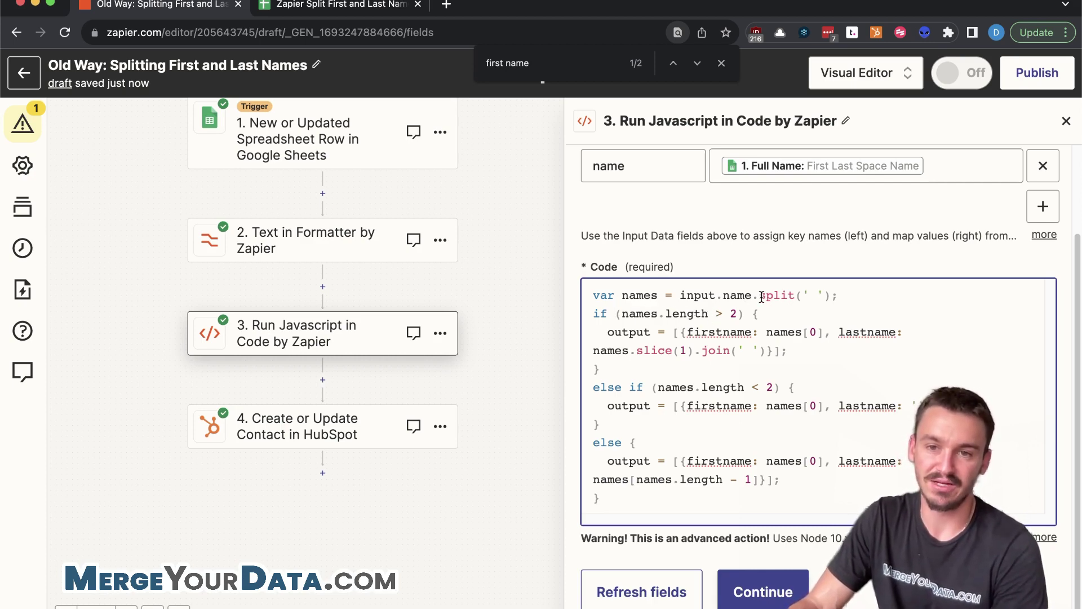
pyautogui.moveTo(759, 295); pyautogui.dragTo(795, 295)
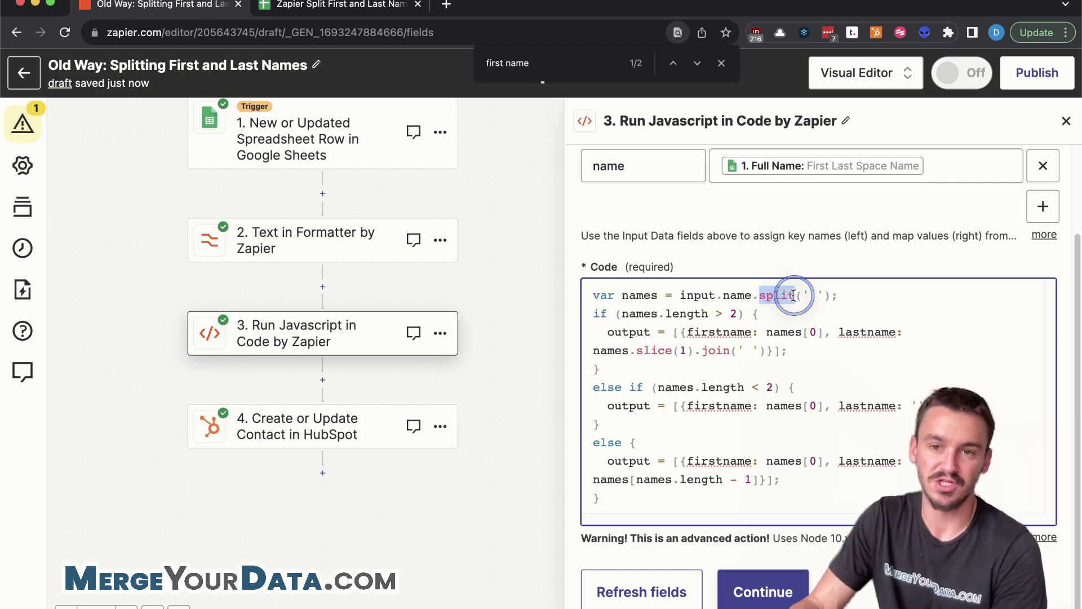
pyautogui.click(732, 313)
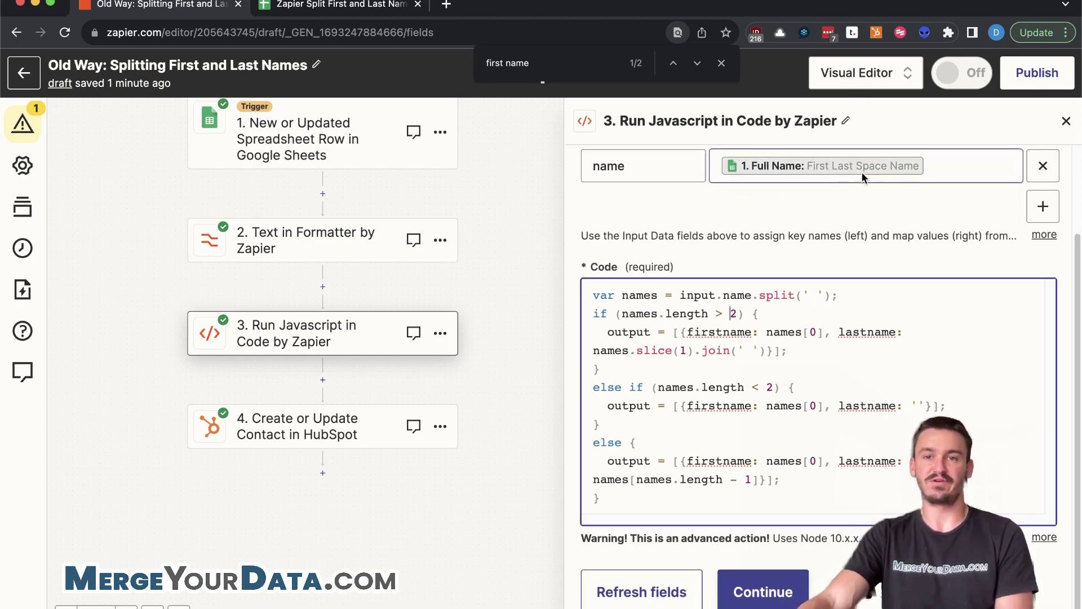
# Append "-Jr" to the Full Name mapping in the input data and remove it again
pyautogui.click(950, 166)
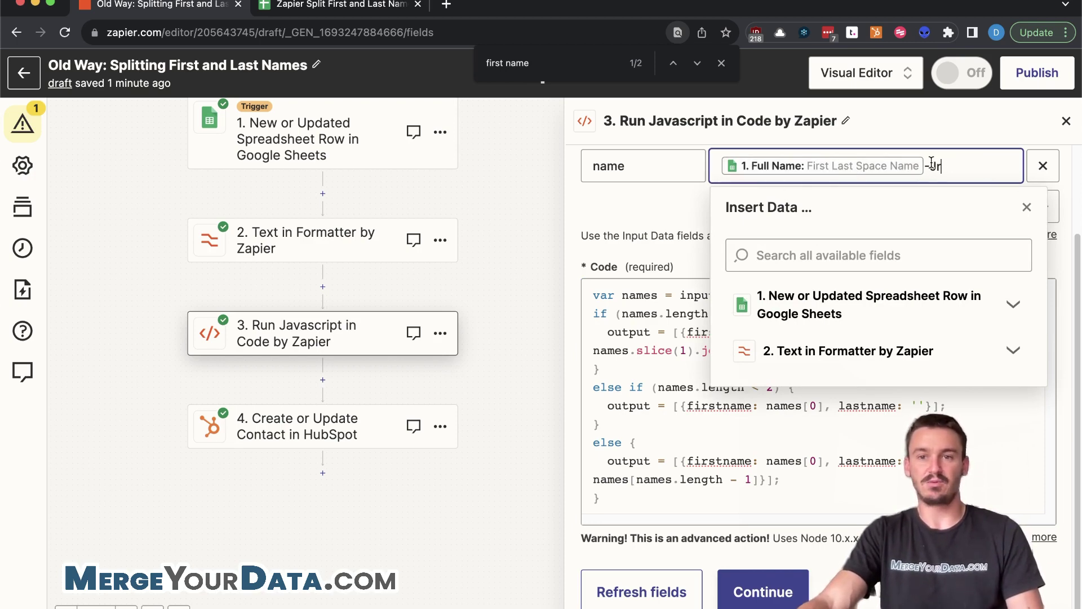
pyautogui.moveTo(929, 166); pyautogui.dragTo(925, 166)
pyautogui.click(953, 166)
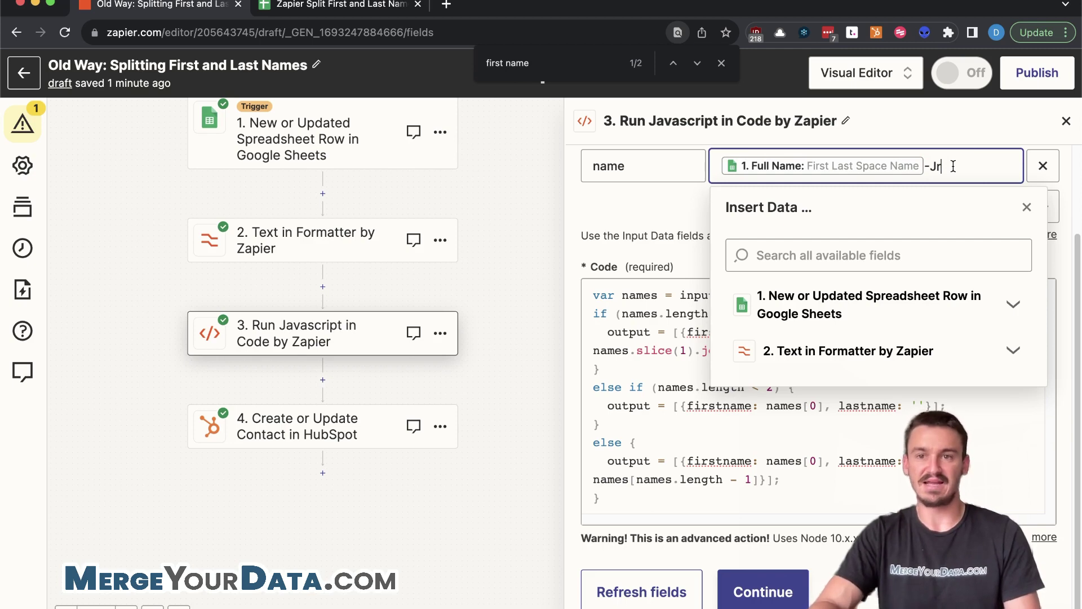
pyautogui.press('BackSpace')
pyautogui.press('BackSpace')
pyautogui.press('BackSpace')
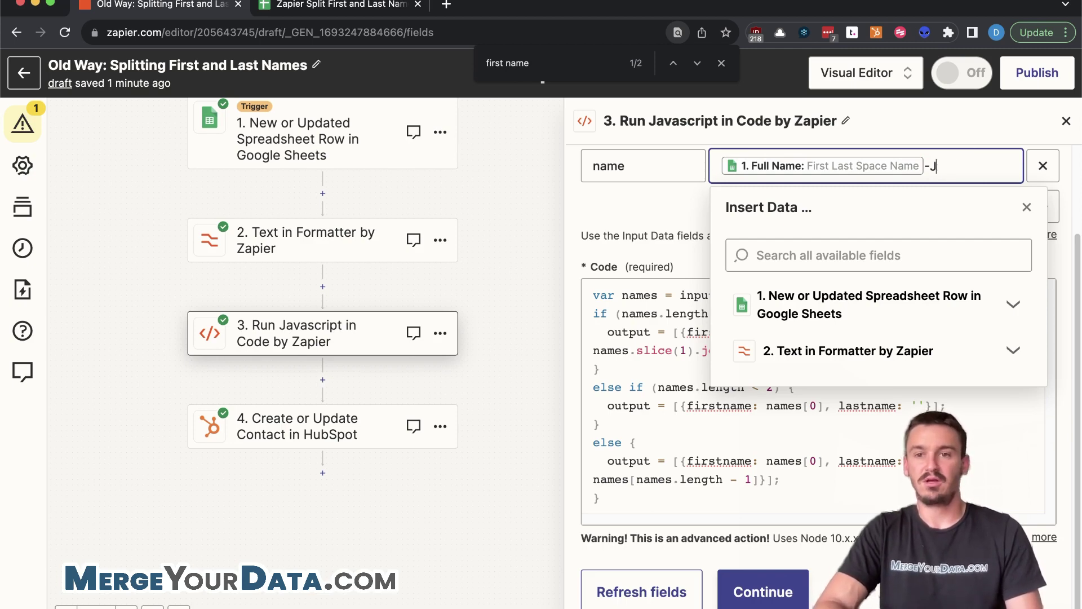
pyautogui.click(672, 199)
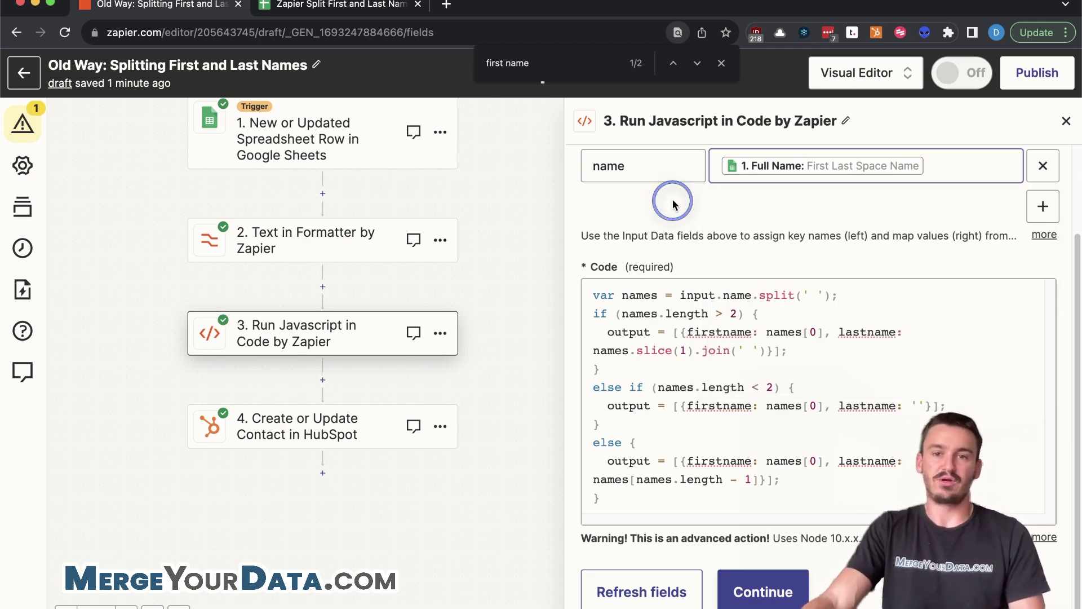
# Examine the names.length > 2 branch, comparing its names[0] first name and slice(1).join last name with the Full Name input
pyautogui.click(645, 304)
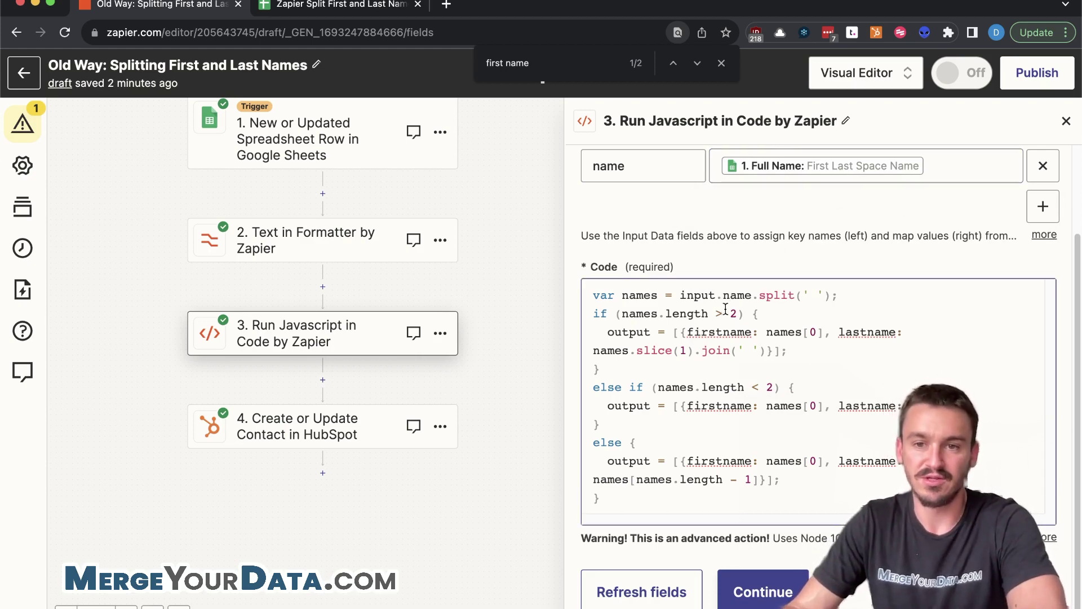
pyautogui.click(834, 170)
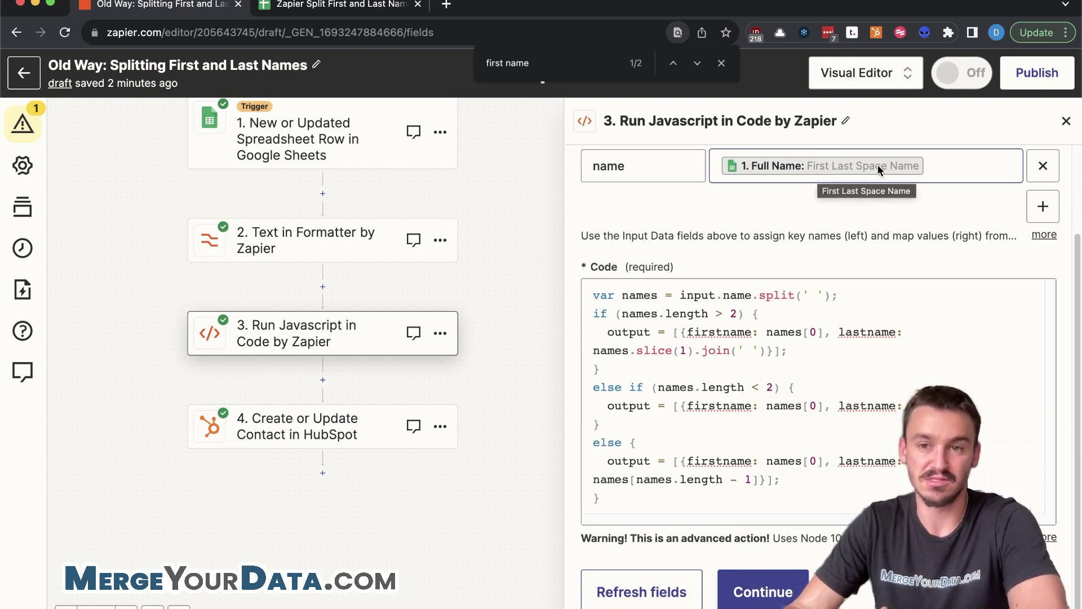
pyautogui.click(806, 291)
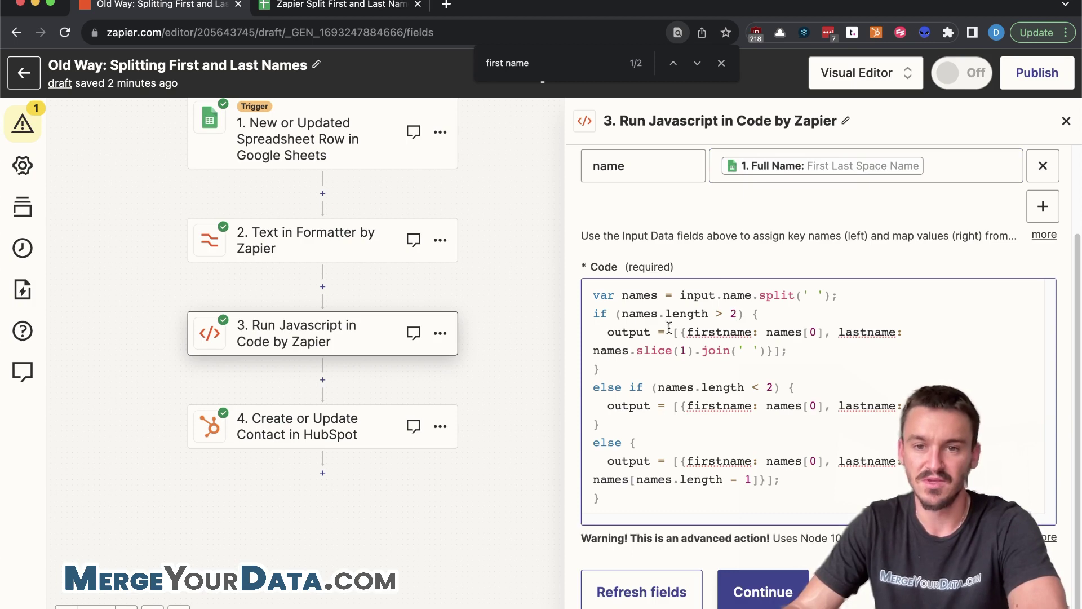
pyautogui.scroll(-1, 608, 326)
pyautogui.click(607, 313)
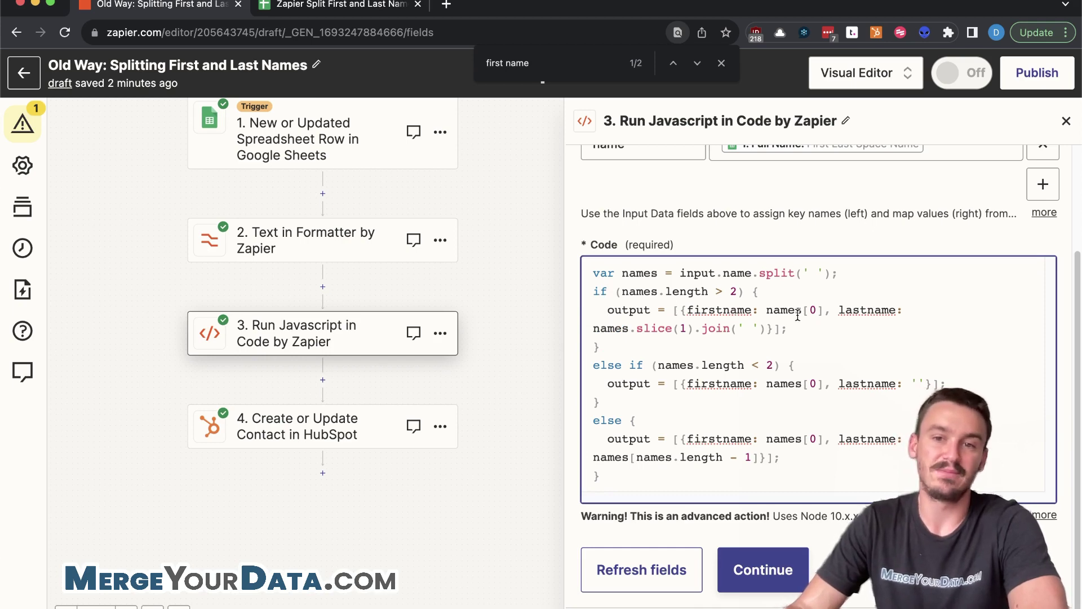
pyautogui.scroll(1, 800, 316)
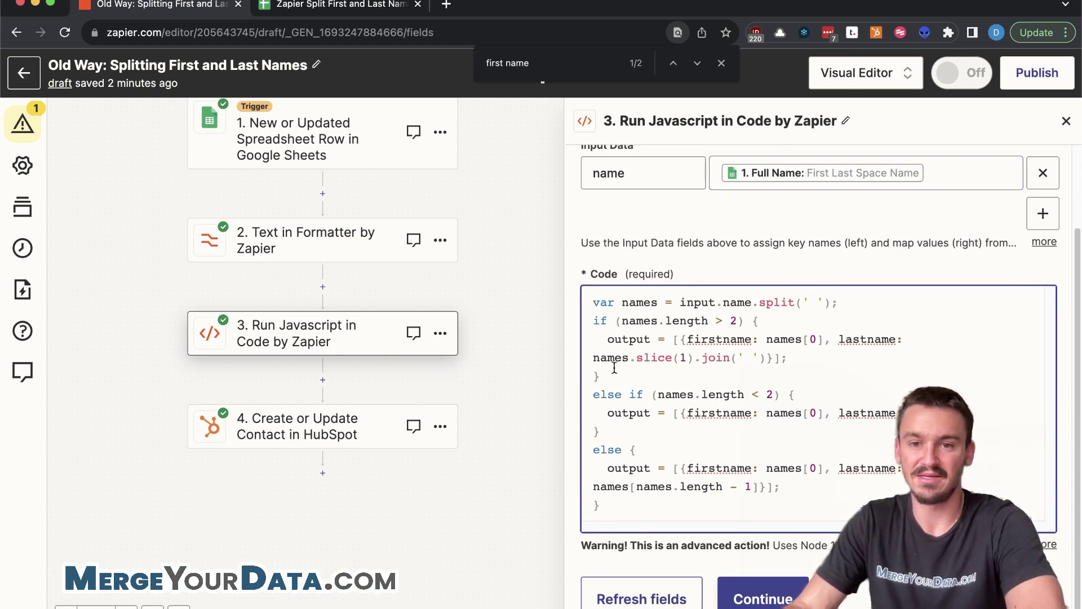
pyautogui.click(686, 360)
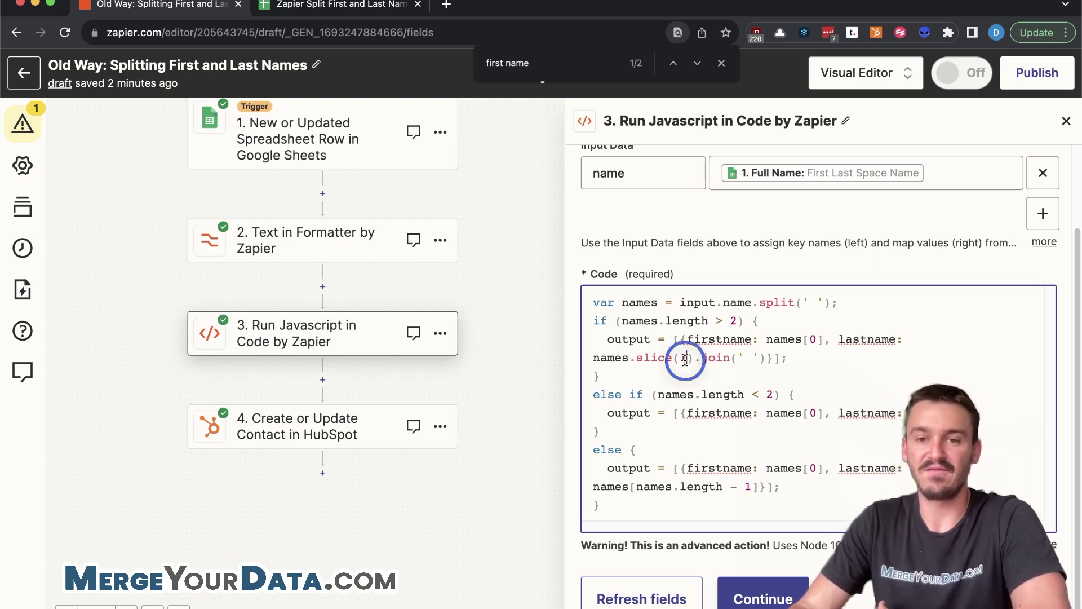
pyautogui.doubleClick(813, 340)
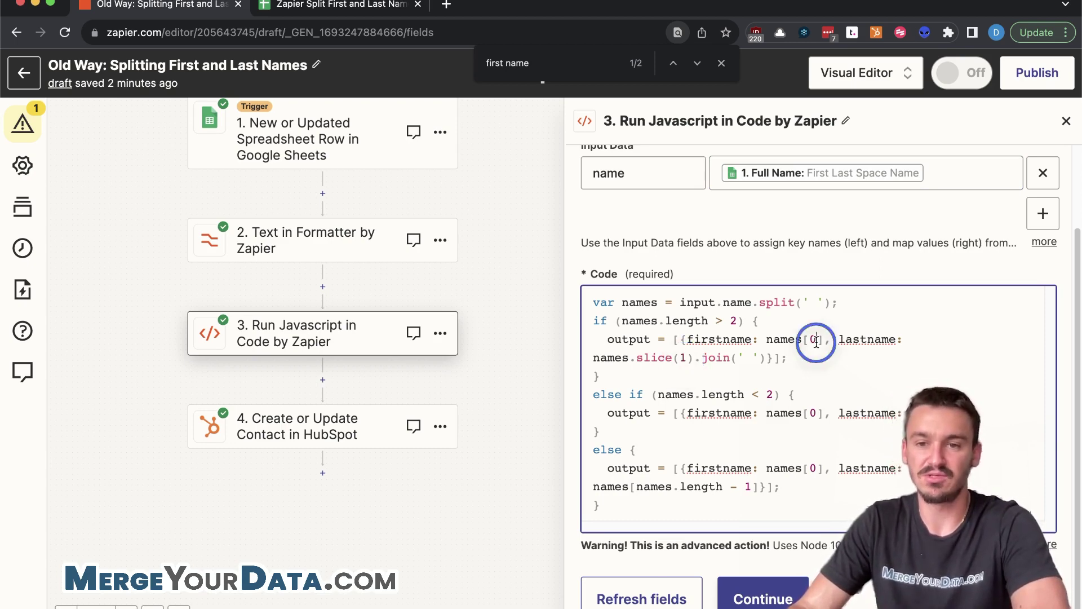
pyautogui.click(681, 355)
pyautogui.click(715, 356)
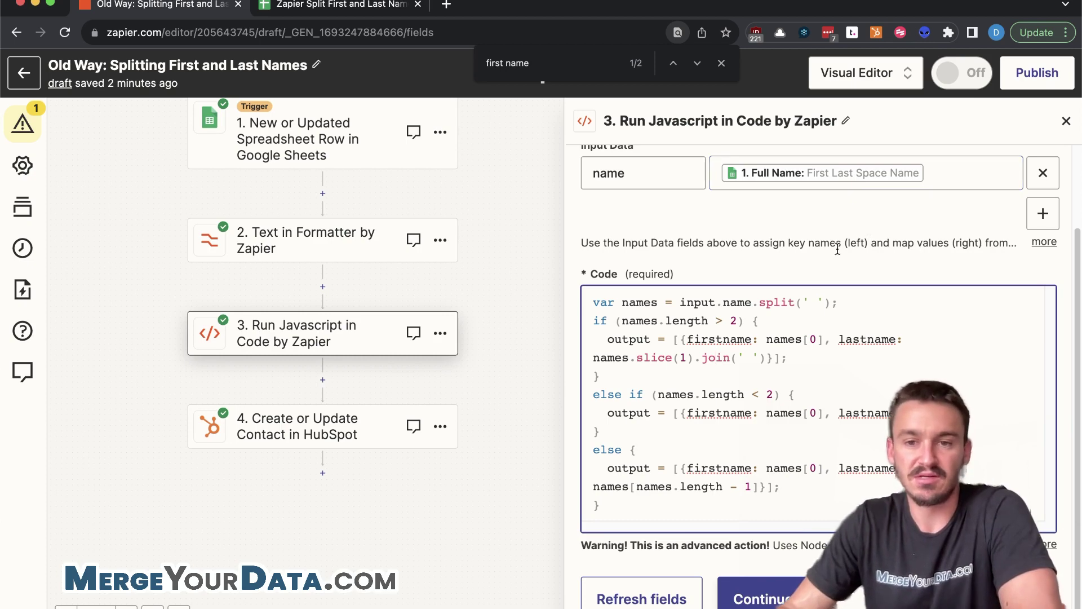
# Examine the names.length < 2 branch of the code, including its names[0] first name and empty last name
pyautogui.scroll(-2, 727, 360)
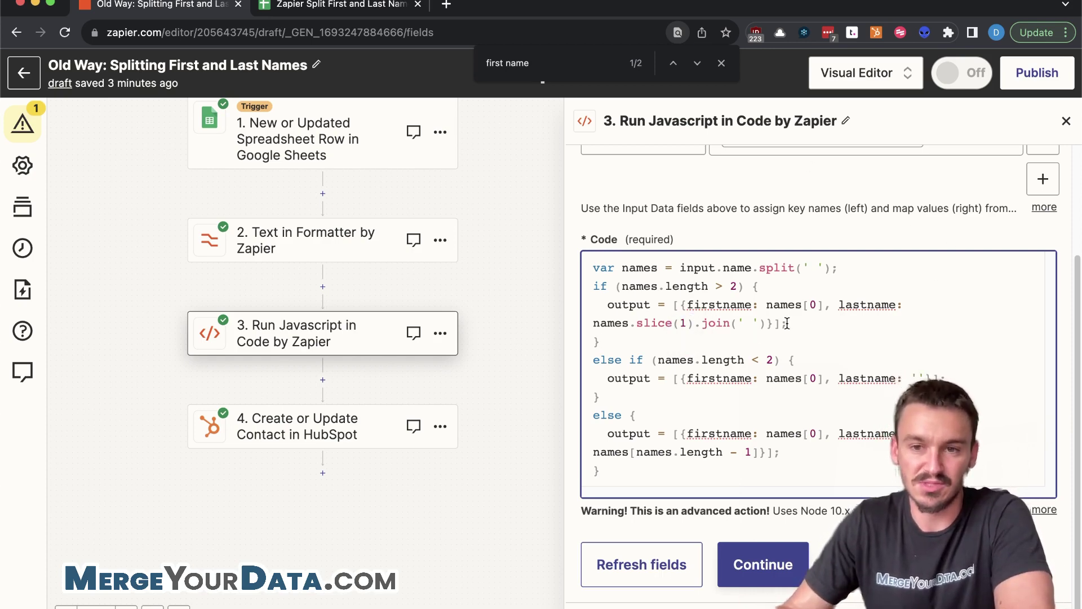
pyautogui.scroll(1, 833, 260)
pyautogui.scroll(-1, 665, 361)
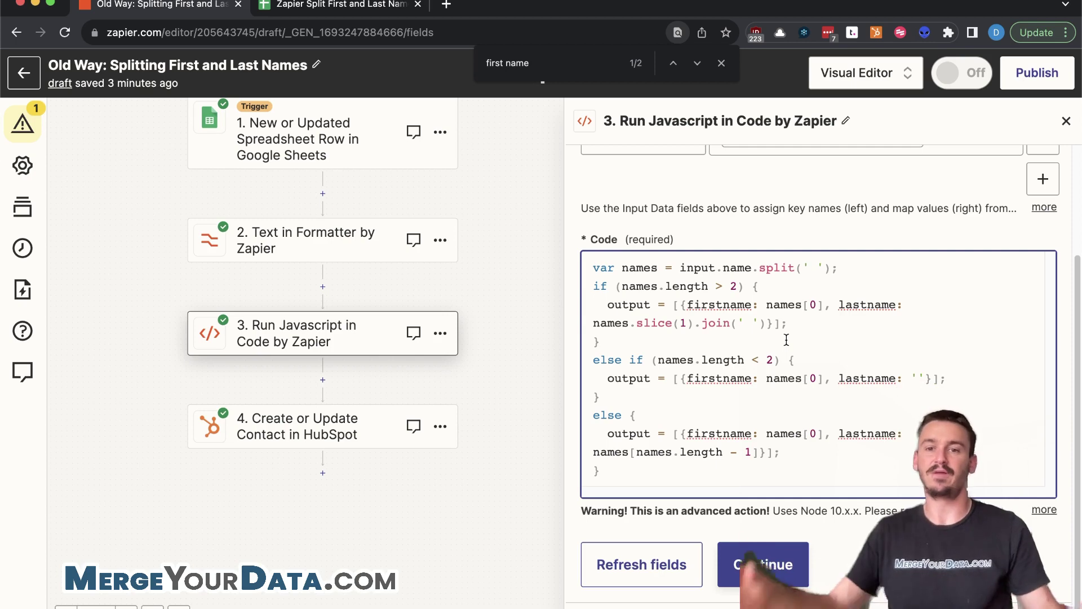
pyautogui.doubleClick(813, 379)
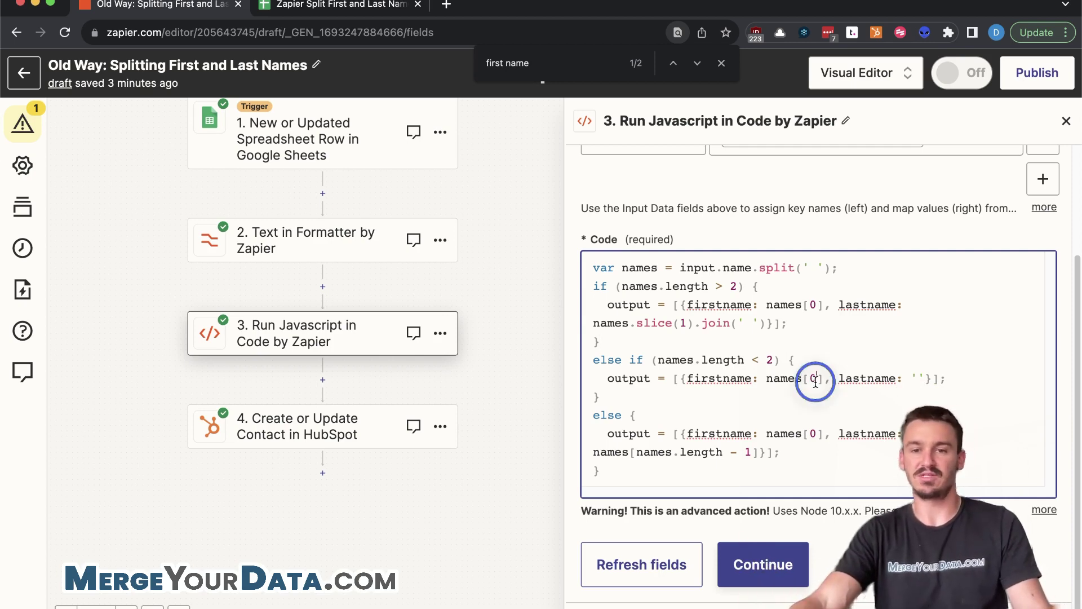
pyautogui.click(872, 377)
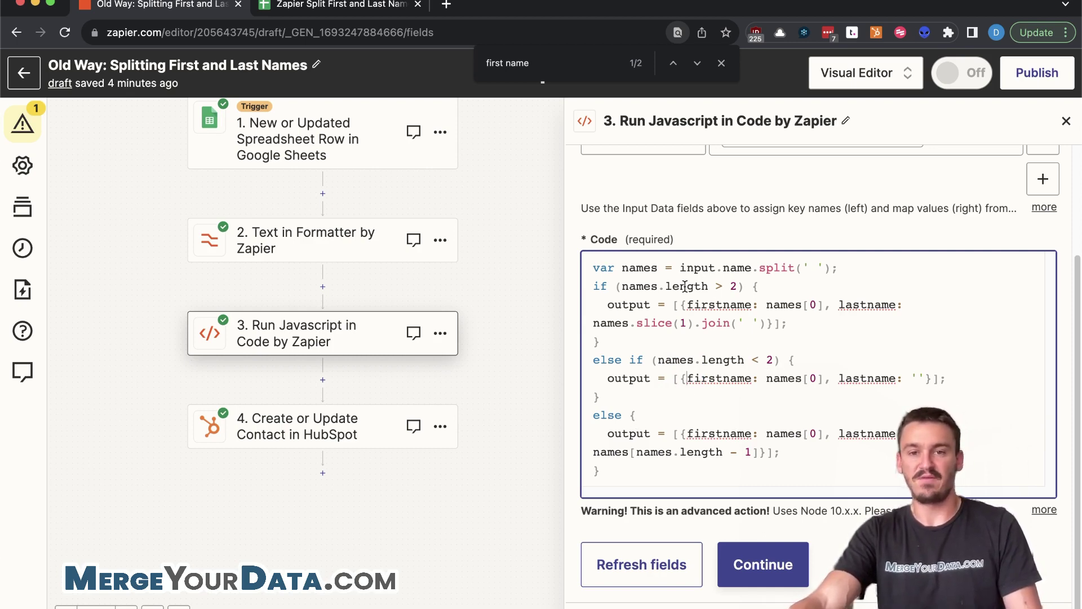
# Examine the final else branch and how it outputs names[0] and names[names.length - 1]
pyautogui.click(652, 418)
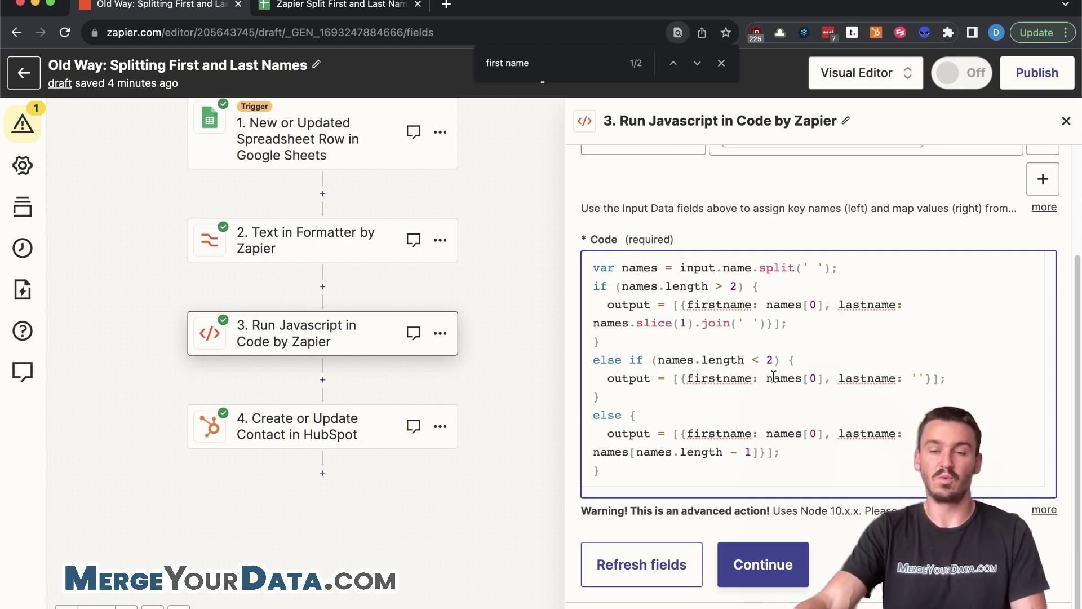
pyautogui.click(747, 433)
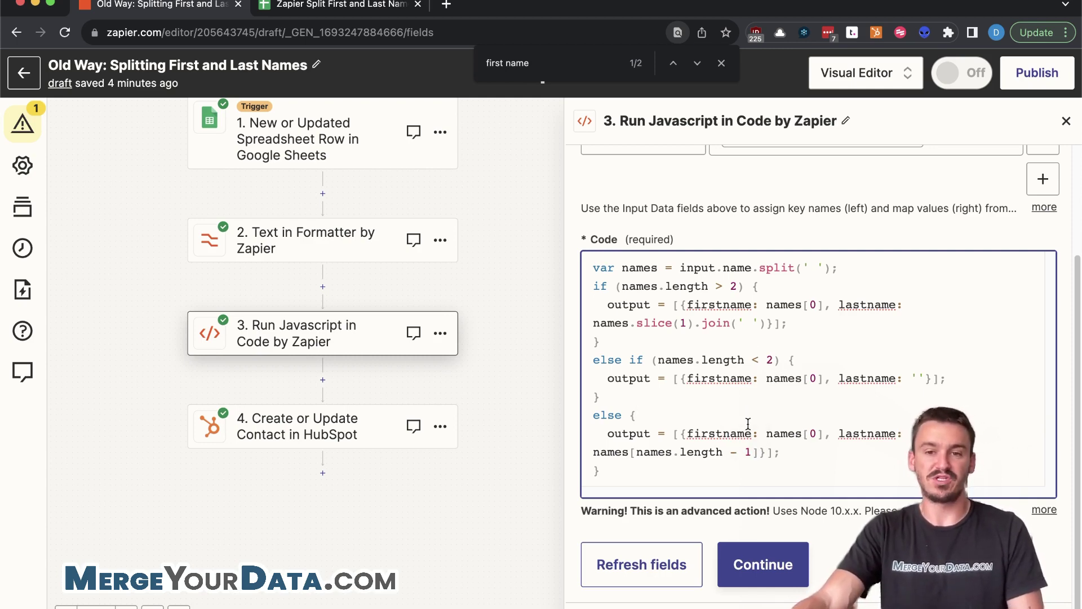
pyautogui.doubleClick(811, 433)
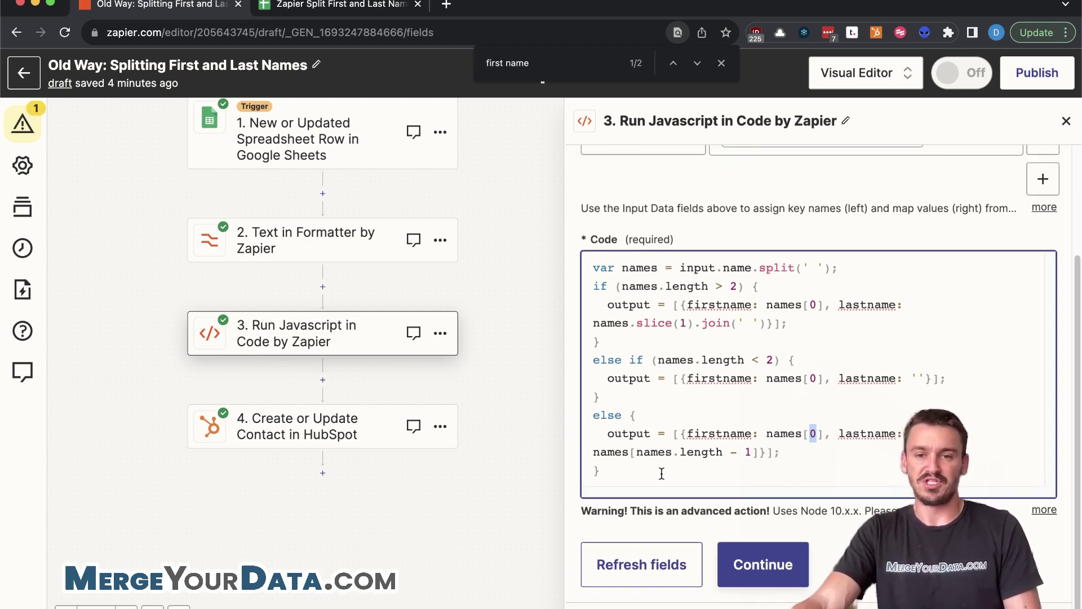
pyautogui.click(662, 473)
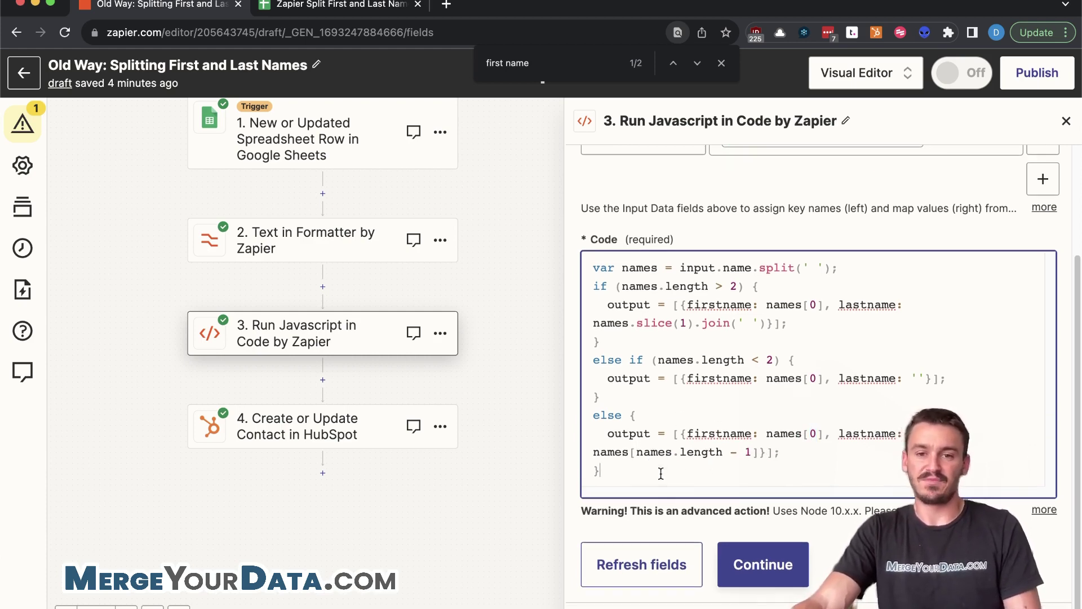
pyautogui.click(1053, 360)
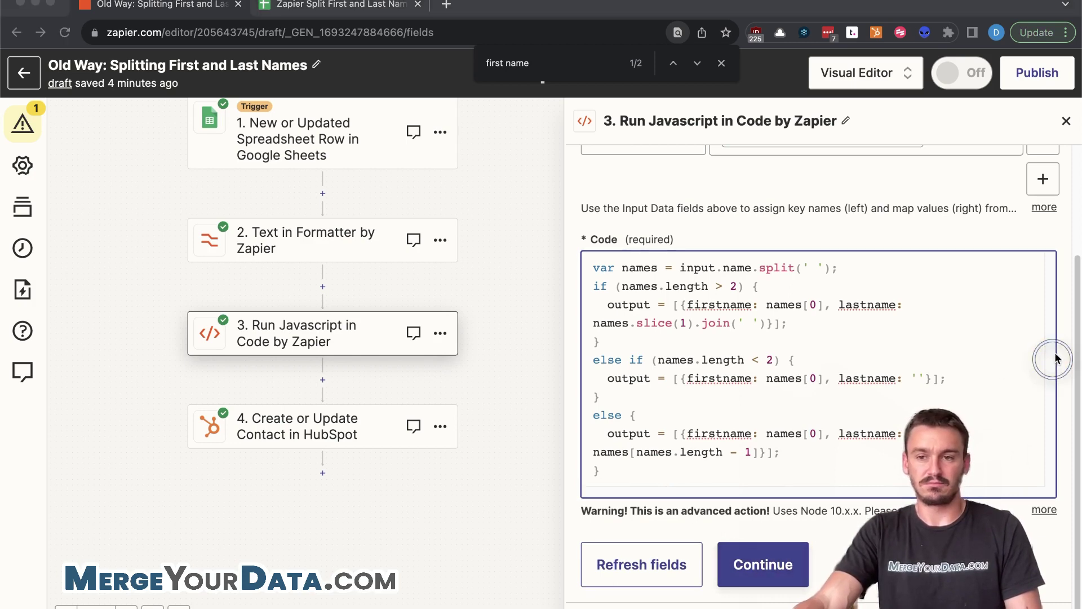
# Continue to the Run Javascript step's test, retest it, and check the returned firstname and lastname values
pyautogui.click(761, 576)
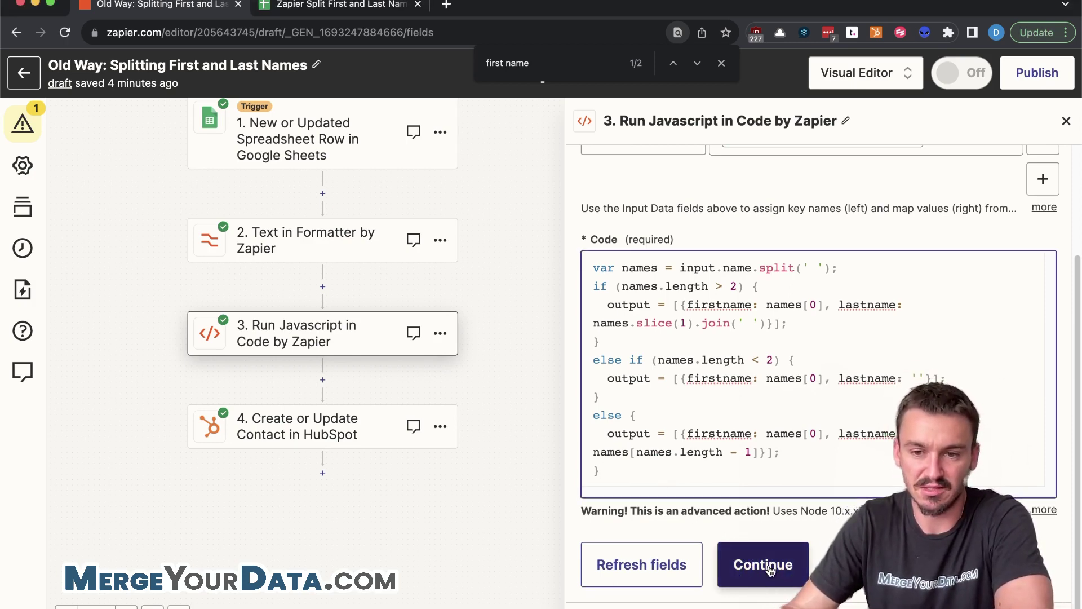
pyautogui.click(770, 571)
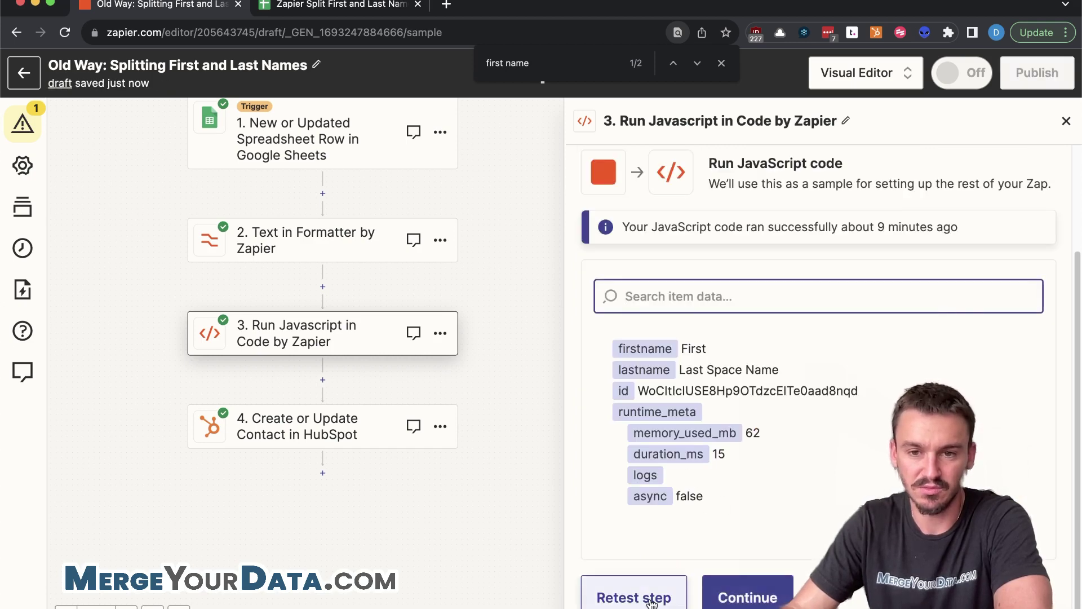
pyautogui.click(651, 602)
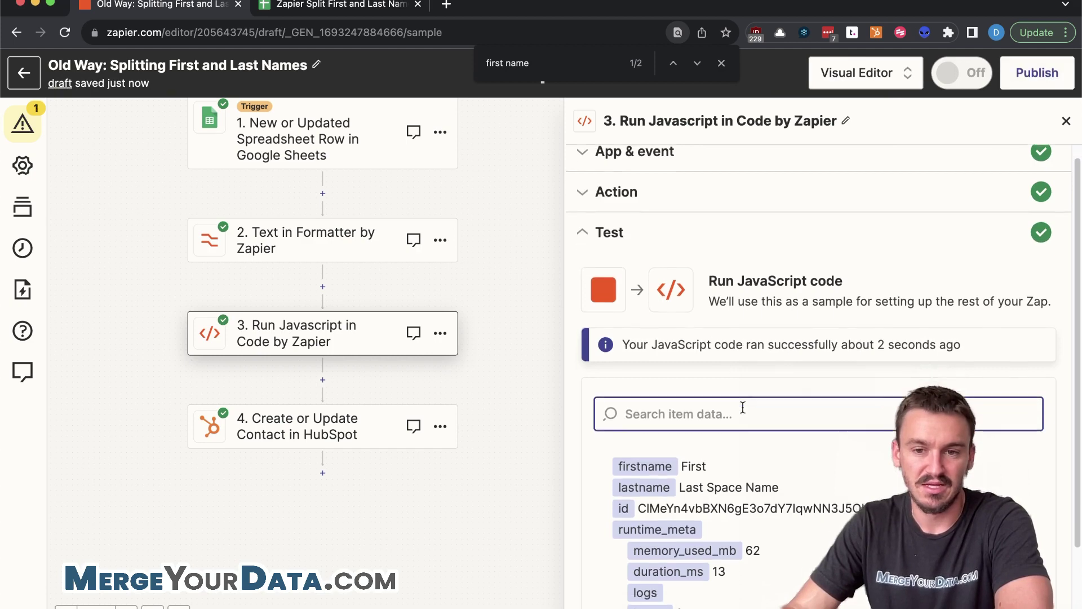
pyautogui.scroll(-1, 743, 407)
pyautogui.moveTo(705, 437)
pyautogui.mouseDown()
pyautogui.moveTo(603, 438)
pyautogui.moveTo(726, 438)
pyautogui.mouseUp()
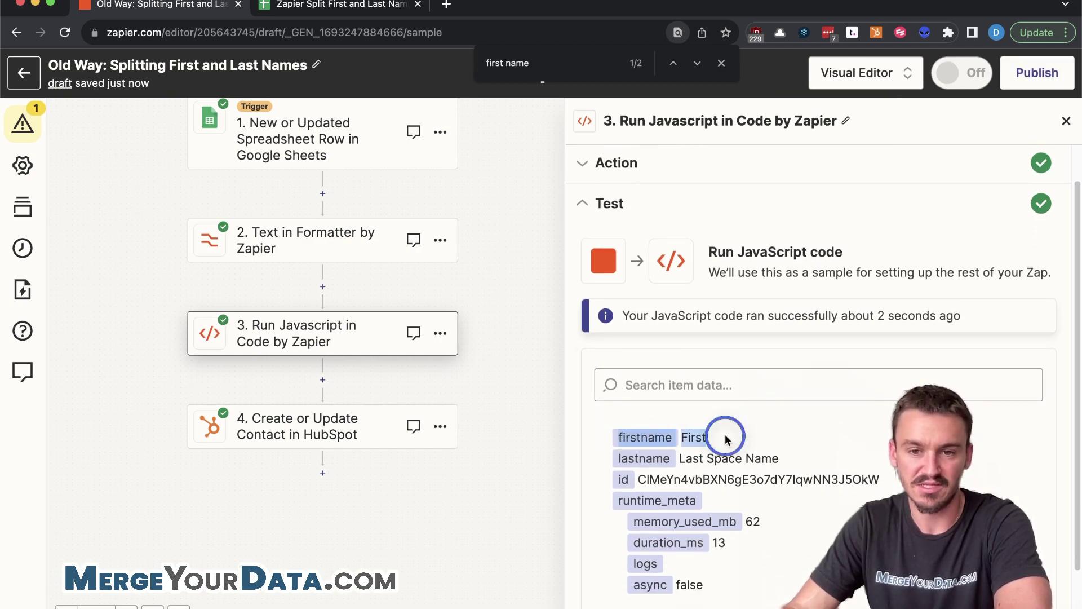
pyautogui.click(726, 438)
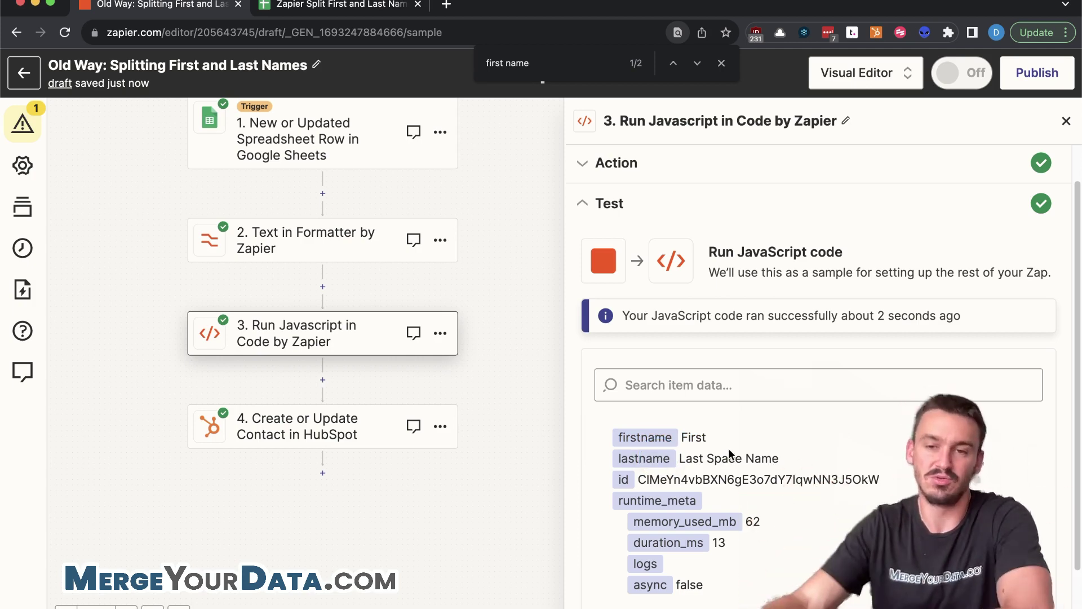
pyautogui.scroll(1, 733, 338)
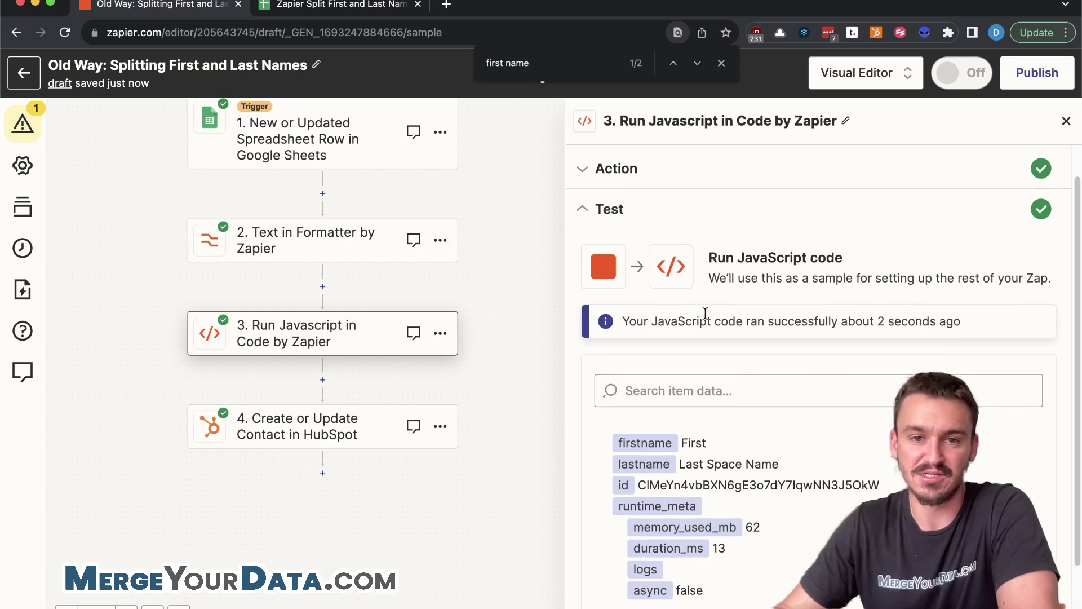
# Open the Google Sheets trigger's test records and select Spreadsheet Row B as the sample
pyautogui.click(315, 159)
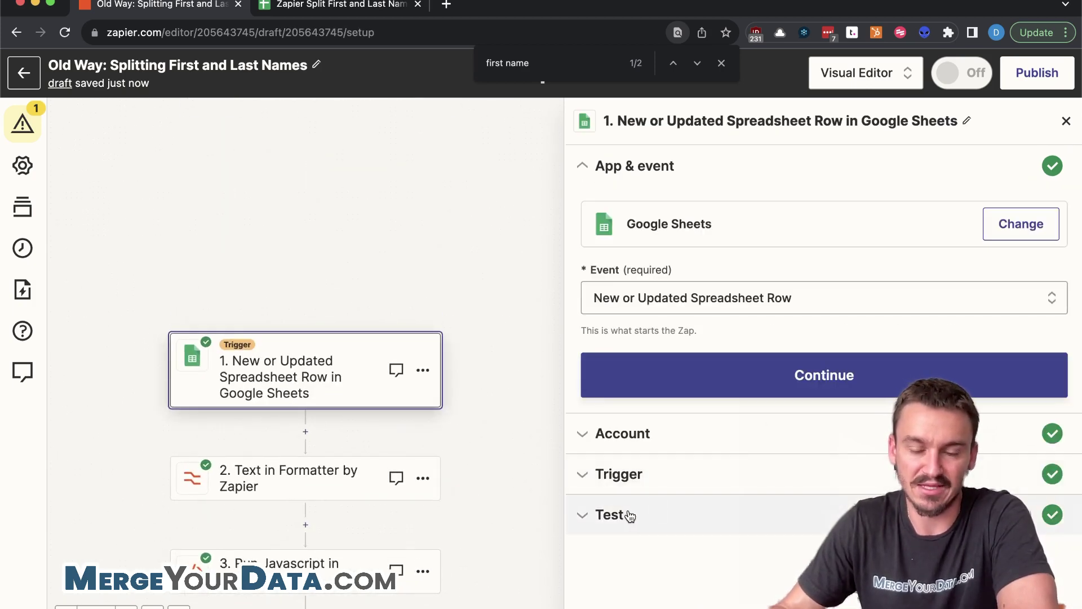
pyautogui.click(641, 516)
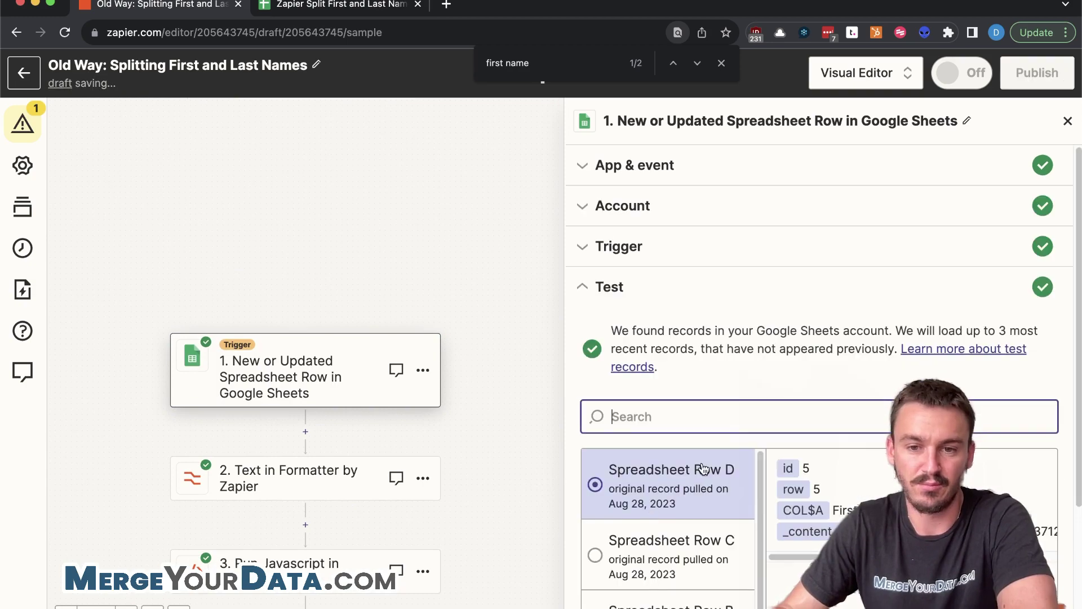
pyautogui.scroll(-2, 701, 469)
pyautogui.click(670, 578)
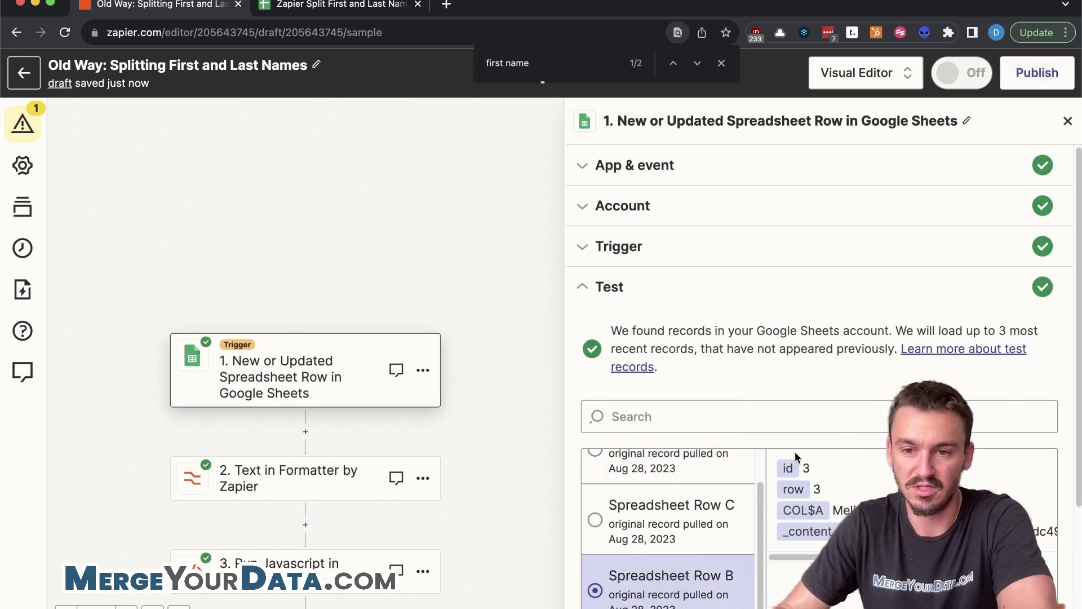
# Continue with the selected spreadsheet record and advance through the Formatter step to its Split Text action settings
pyautogui.scroll(-4, 864, 443)
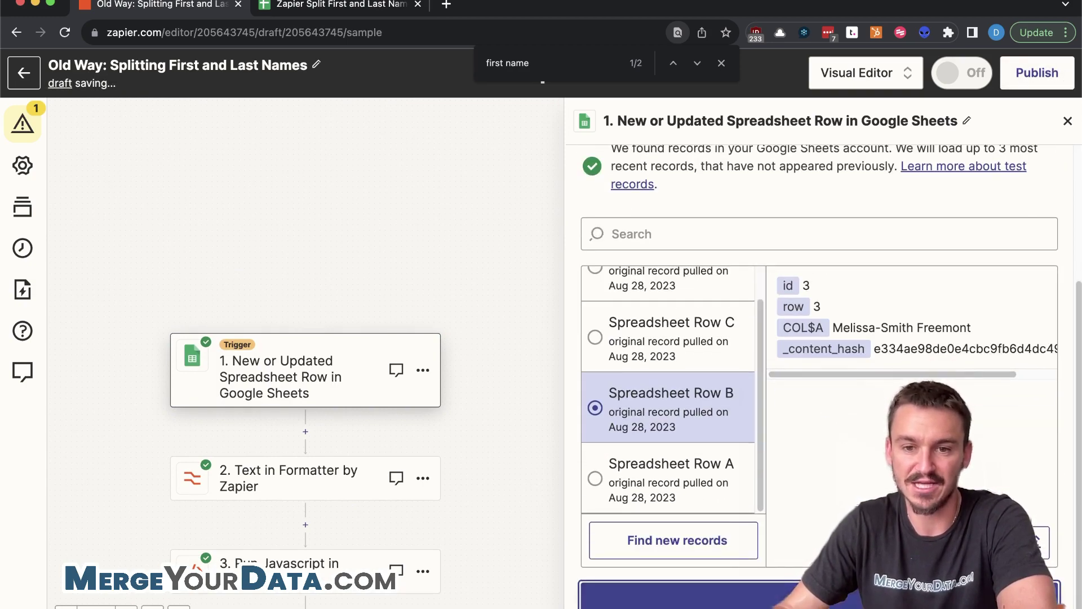
pyautogui.click(862, 595)
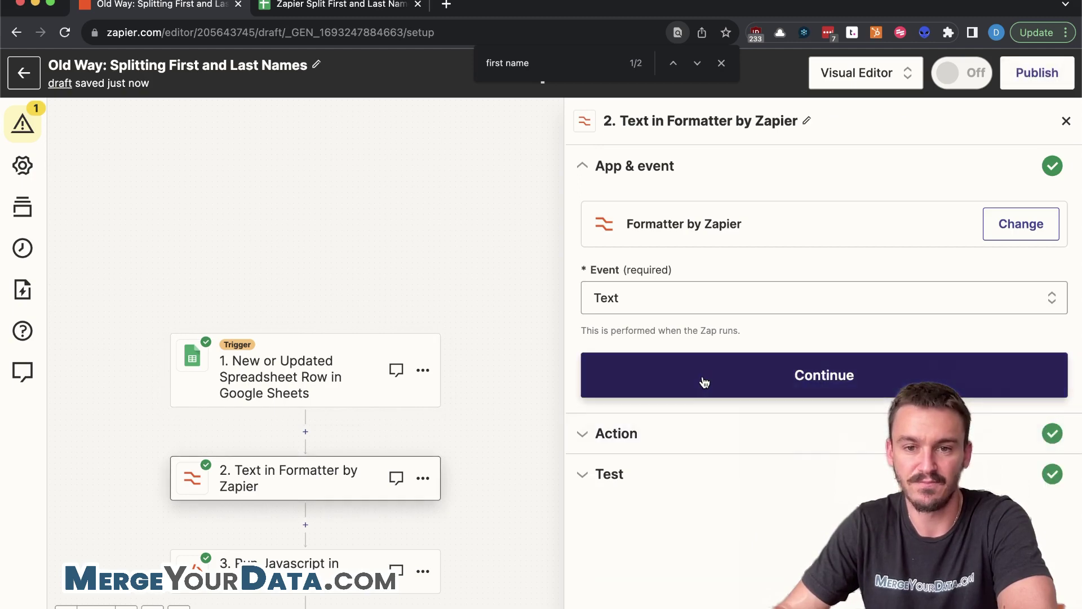
pyautogui.click(696, 386)
# Open the Run Javascript step's test and retest the code with the newly selected sample record
pyautogui.scroll(-6, 290, 283)
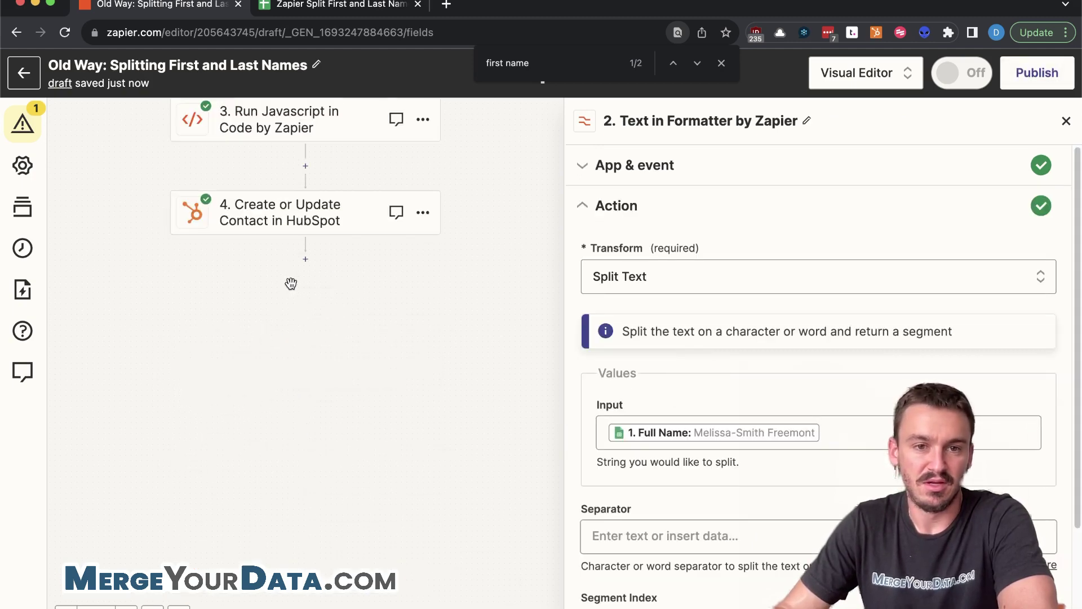
pyautogui.click(304, 126)
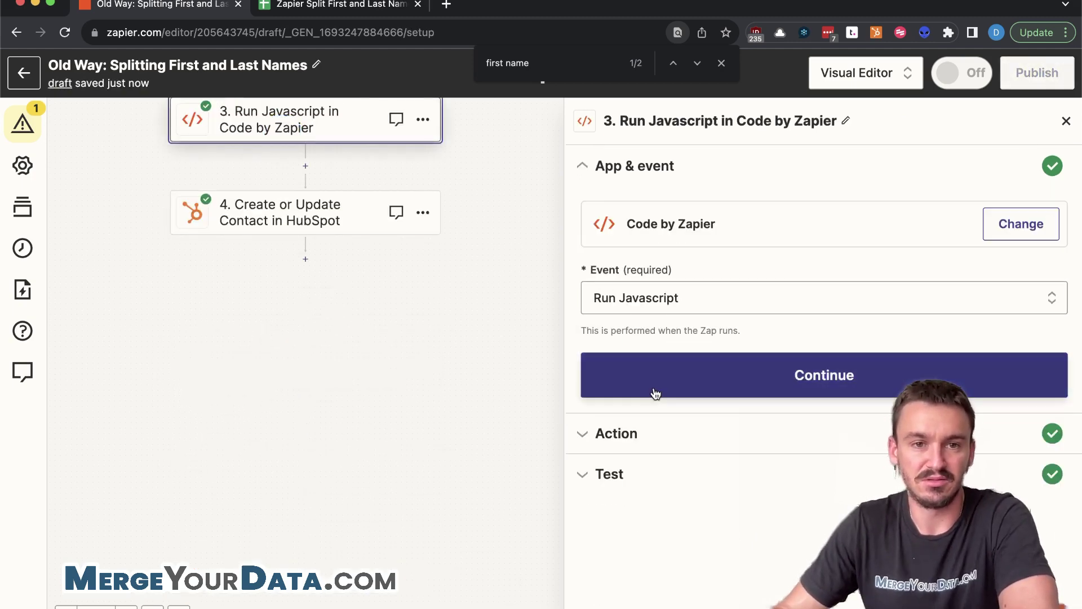
pyautogui.click(660, 472)
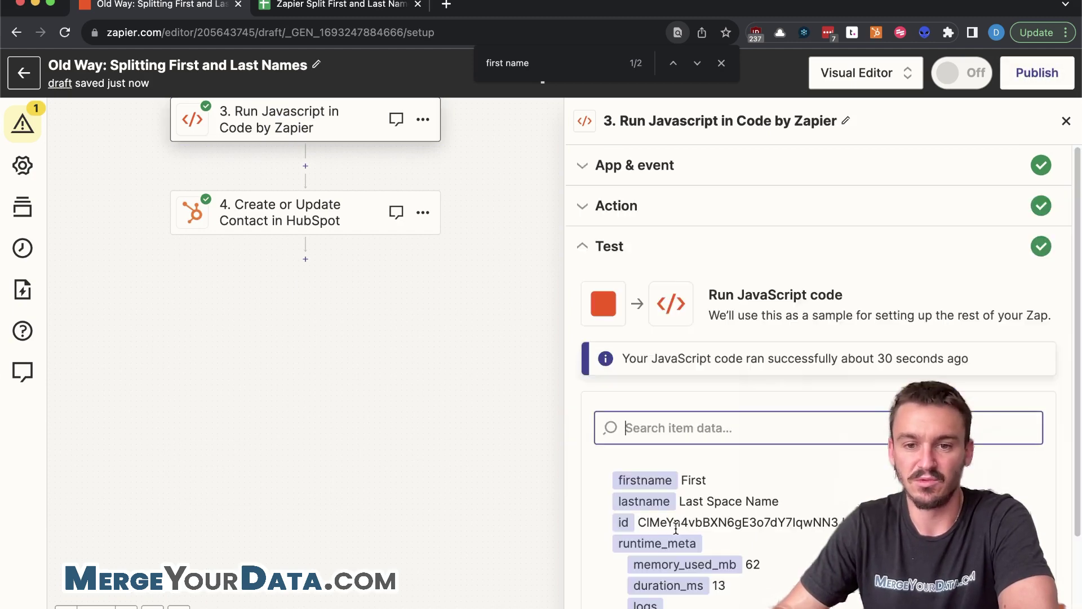
pyautogui.scroll(-3, 701, 397)
pyautogui.click(645, 585)
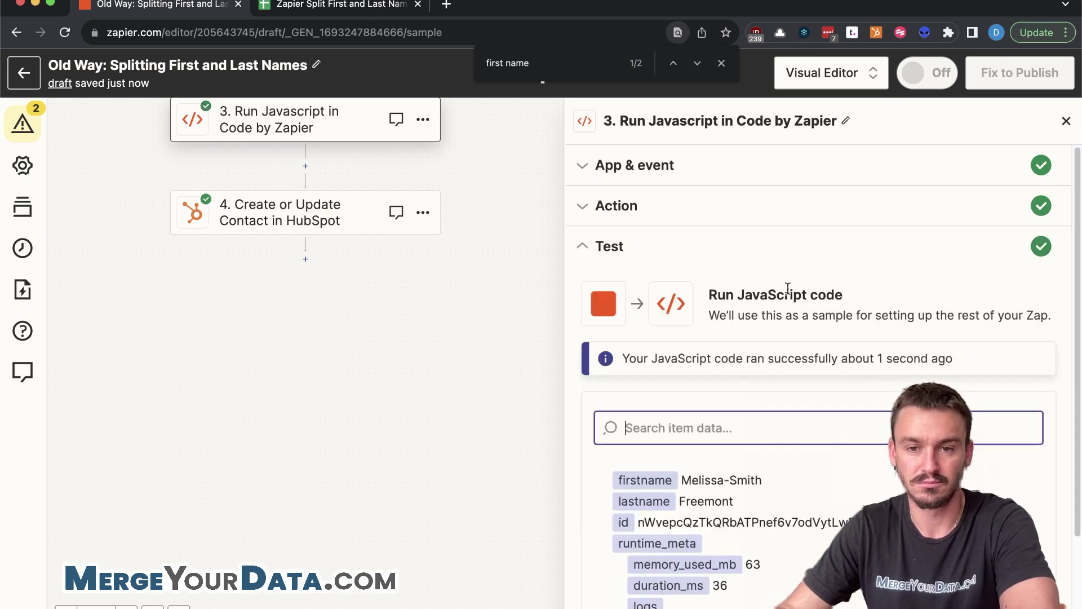
# Examine how the retested code splits the hyphenated full name into the firstname and lastname values
pyautogui.scroll(-1, 769, 424)
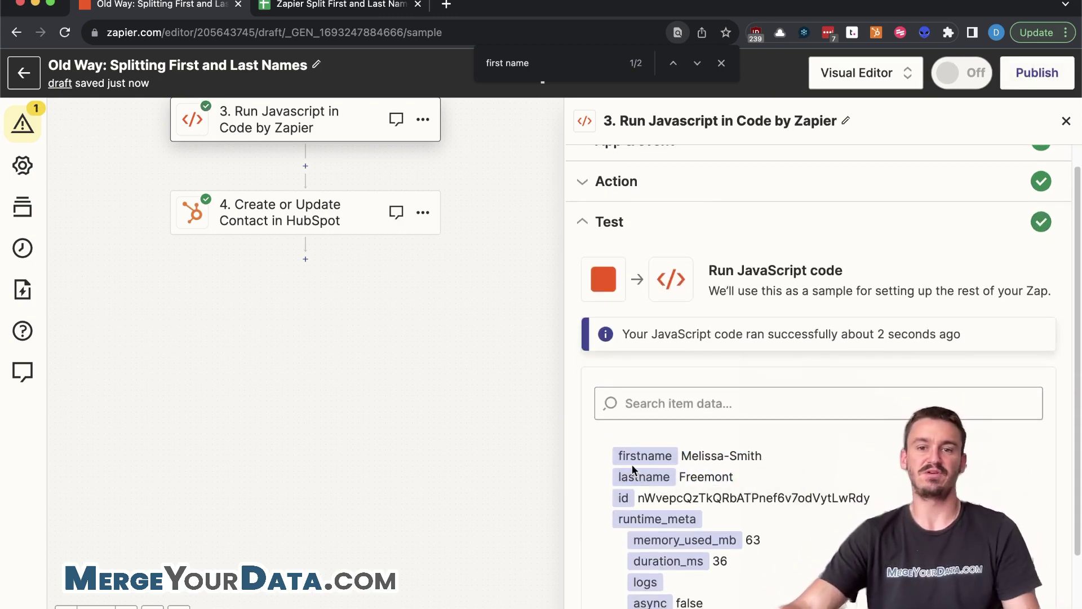
pyautogui.click(728, 458)
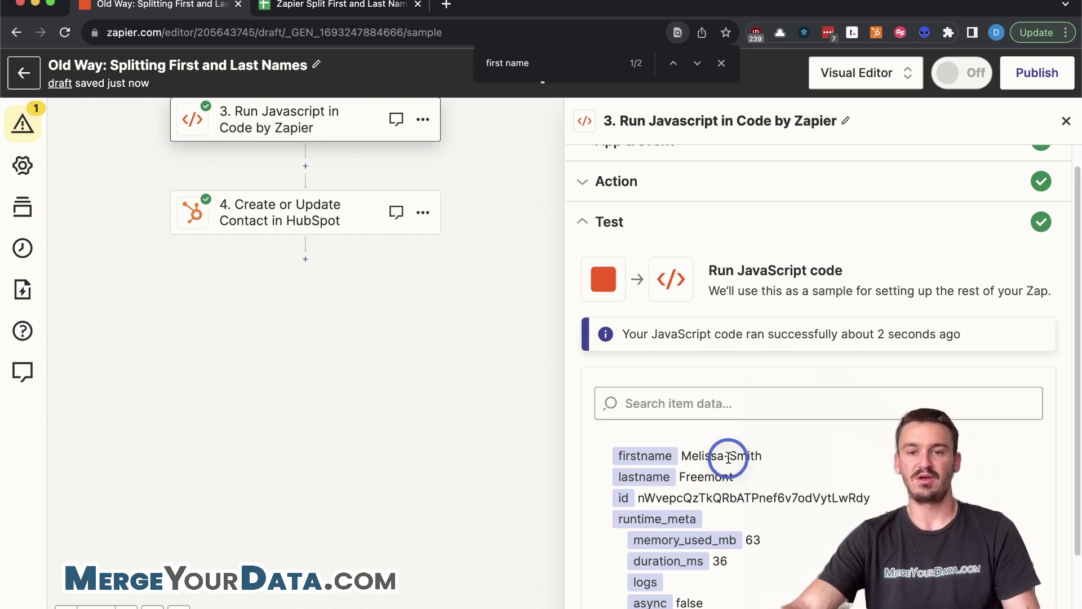
pyautogui.moveTo(728, 458); pyautogui.dragTo(686, 454)
pyautogui.click(763, 454)
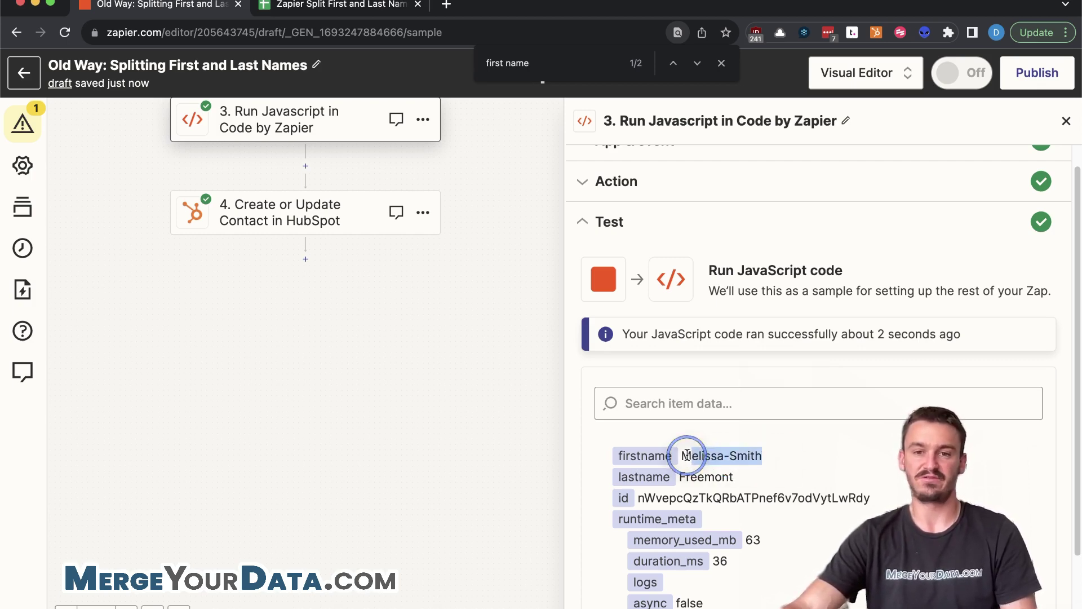
pyautogui.click(735, 473)
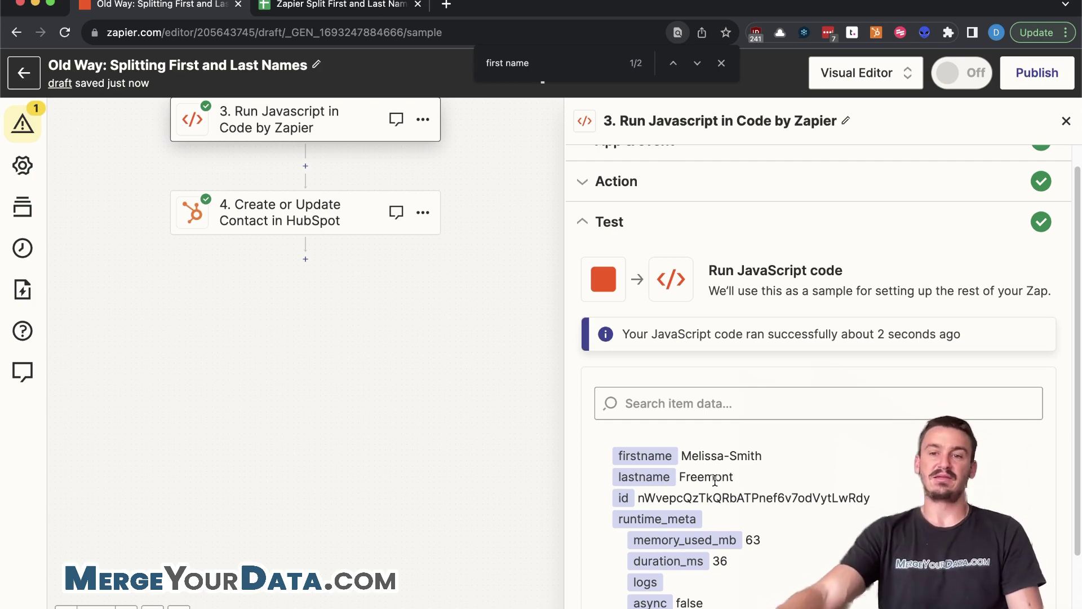
pyautogui.click(1056, 336)
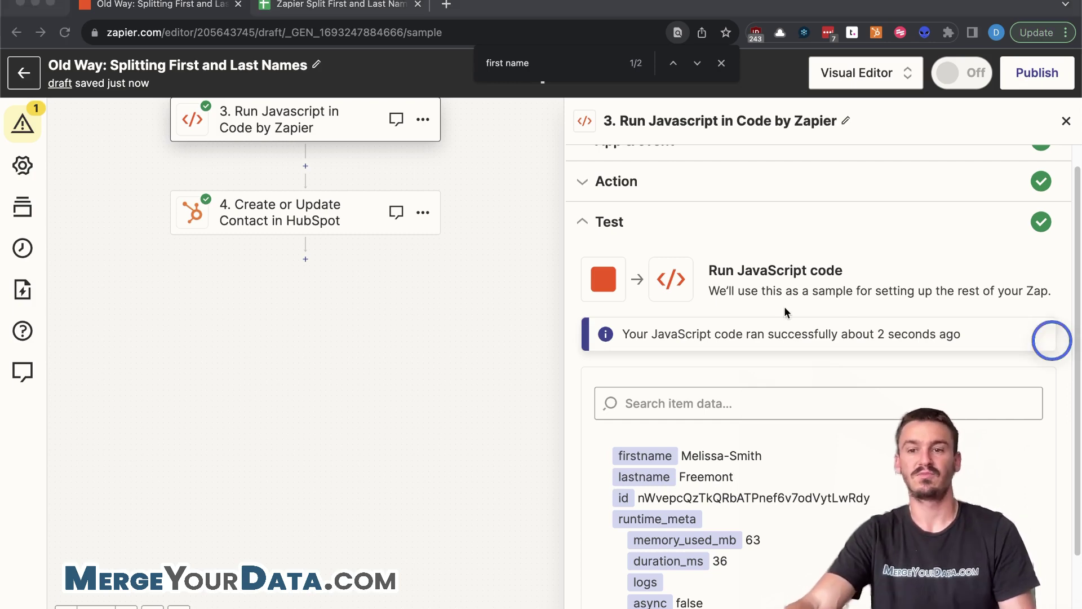